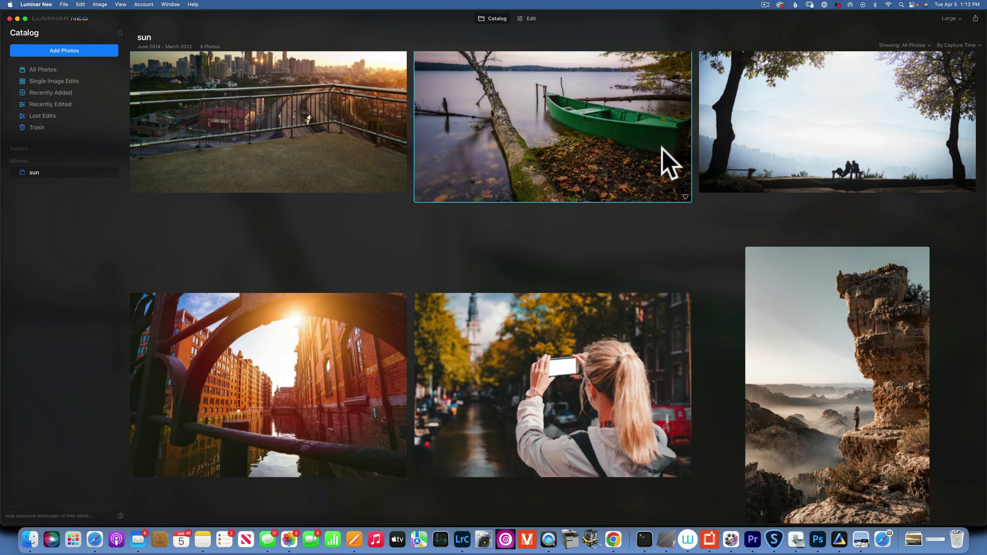
# Scroll the sun album and open the lake-shore photo with the green boat in single-image view
pyautogui.scroll(5, 662, 149)
pyautogui.scroll(-2, 662, 149)
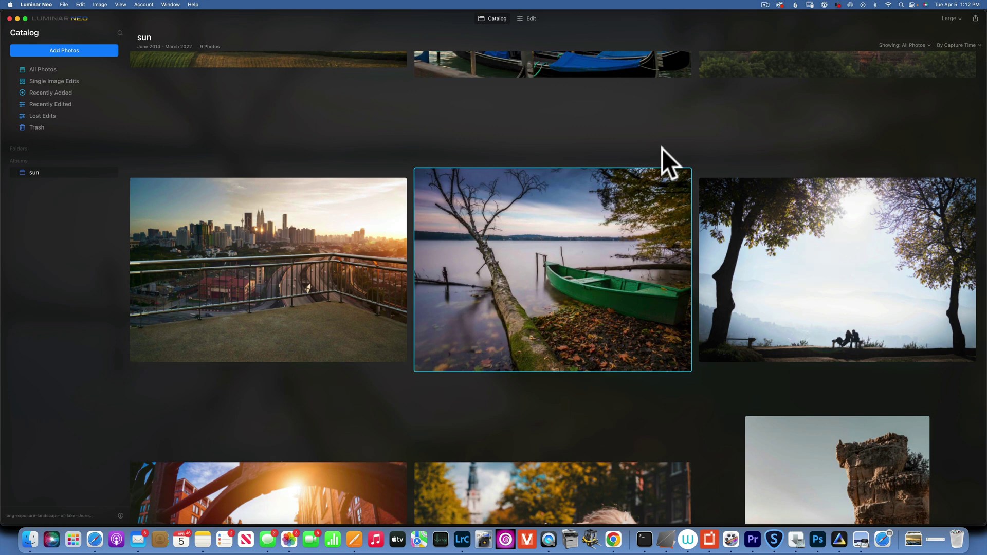
pyautogui.scroll(-1, 663, 149)
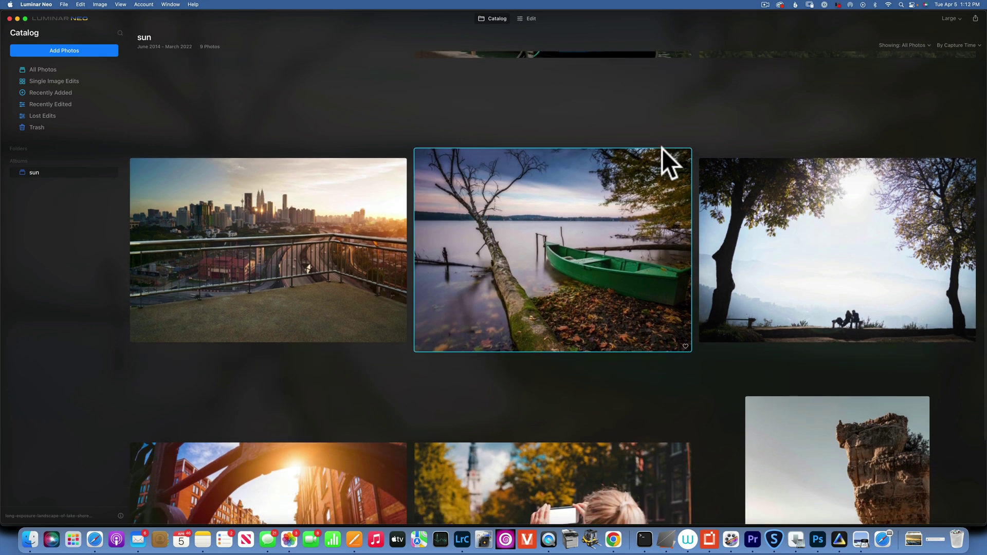
pyautogui.doubleClick(579, 226)
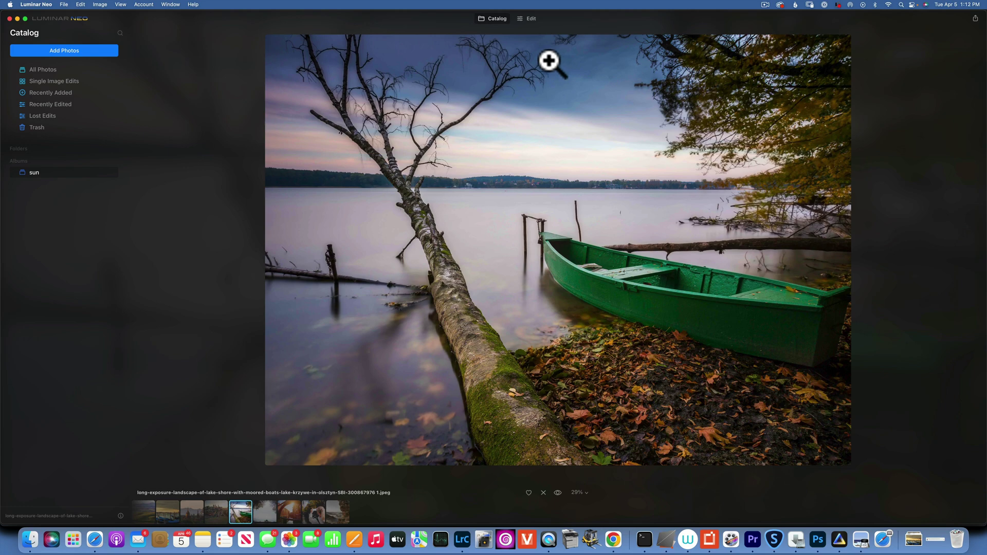
# Enter Edit on the lake photo and add the first My Images sun-glow picture as a layer
pyautogui.click(529, 18)
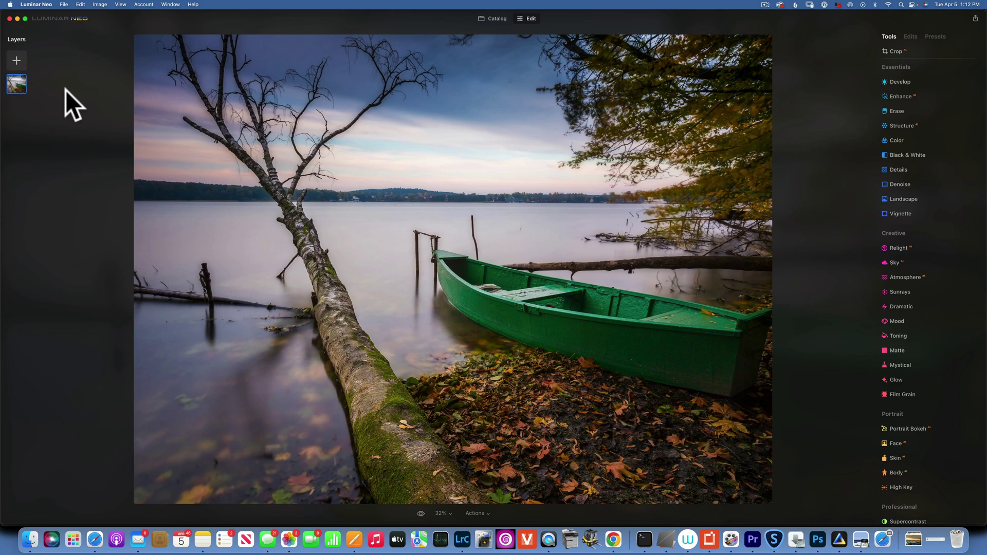
pyautogui.click(17, 61)
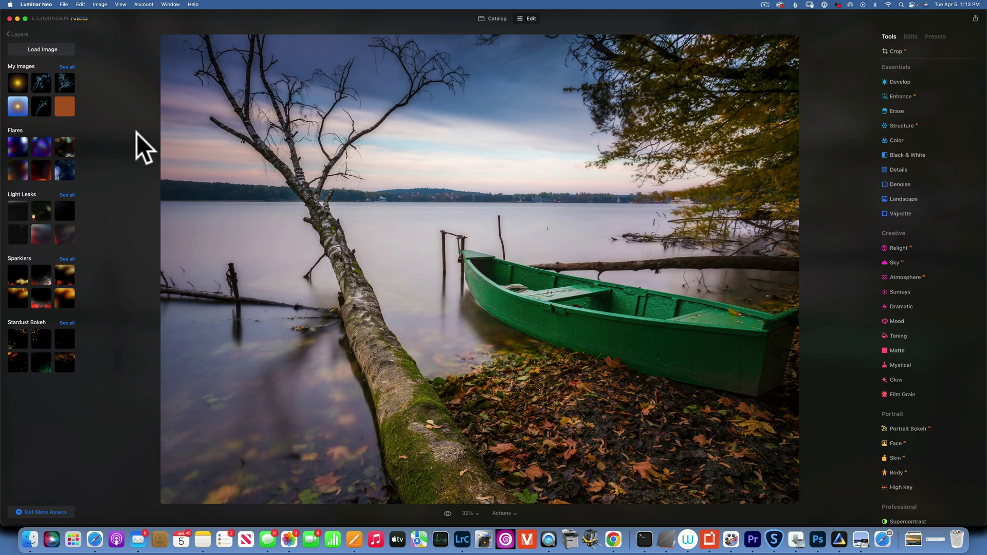
pyautogui.click(20, 82)
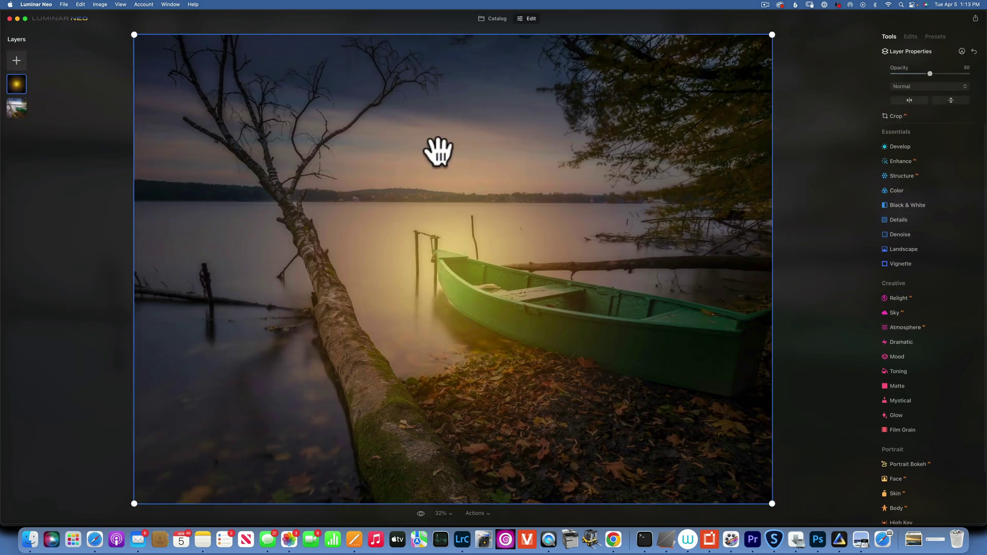
# Set the glow layer to 100 opacity with Screen blend mode
pyautogui.moveTo(931, 74); pyautogui.dragTo(980, 77)
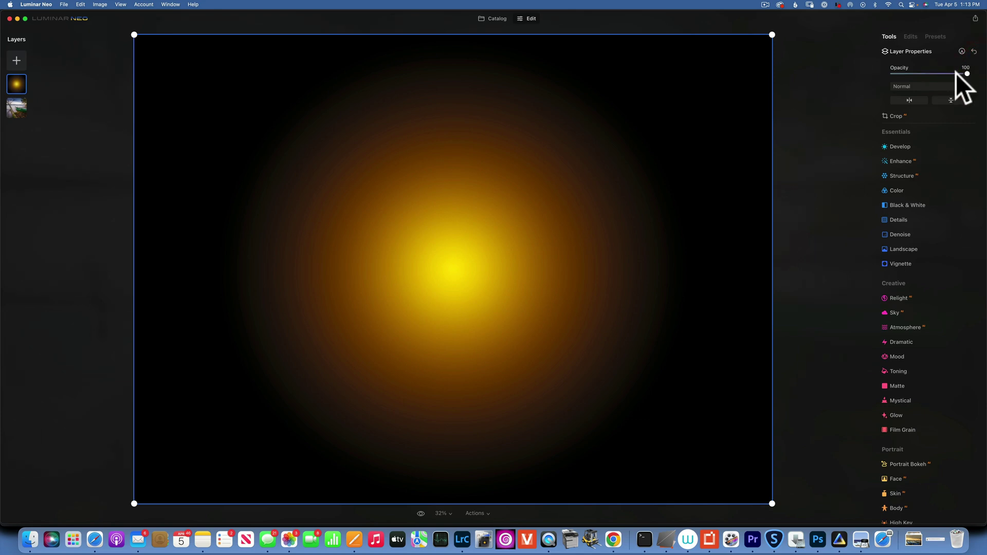
pyautogui.click(926, 87)
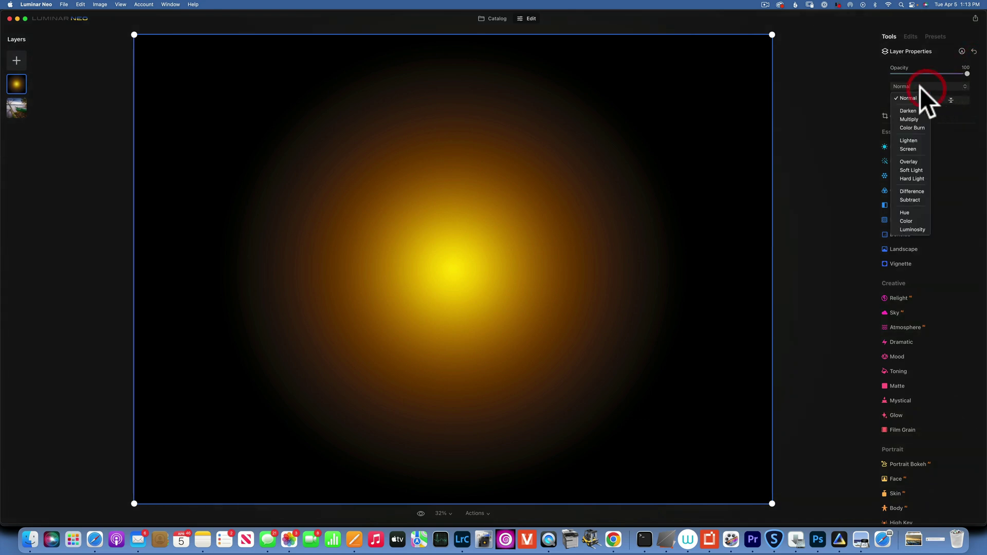
pyautogui.click(912, 149)
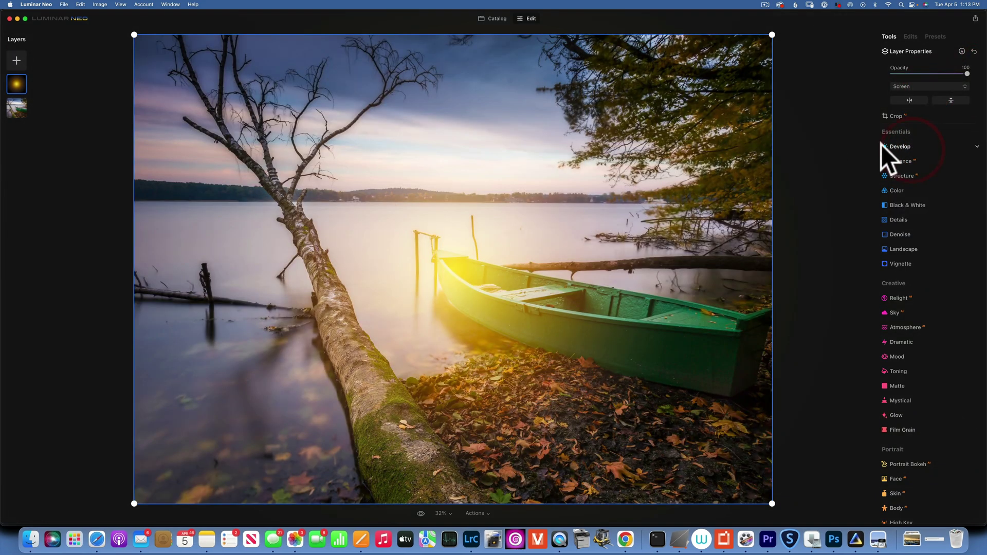
# Move and enlarge the sun glow into the upper-left sky above the horizon, then compare with the original
pyautogui.moveTo(457, 280); pyautogui.dragTo(412, 147)
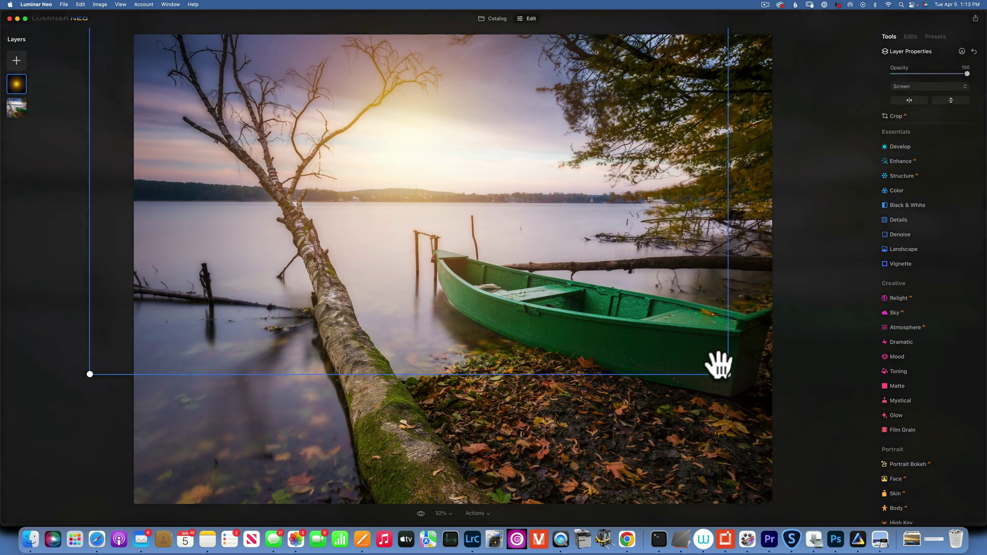
pyautogui.moveTo(727, 375); pyautogui.dragTo(842, 489)
pyautogui.moveTo(488, 159); pyautogui.dragTo(467, 158)
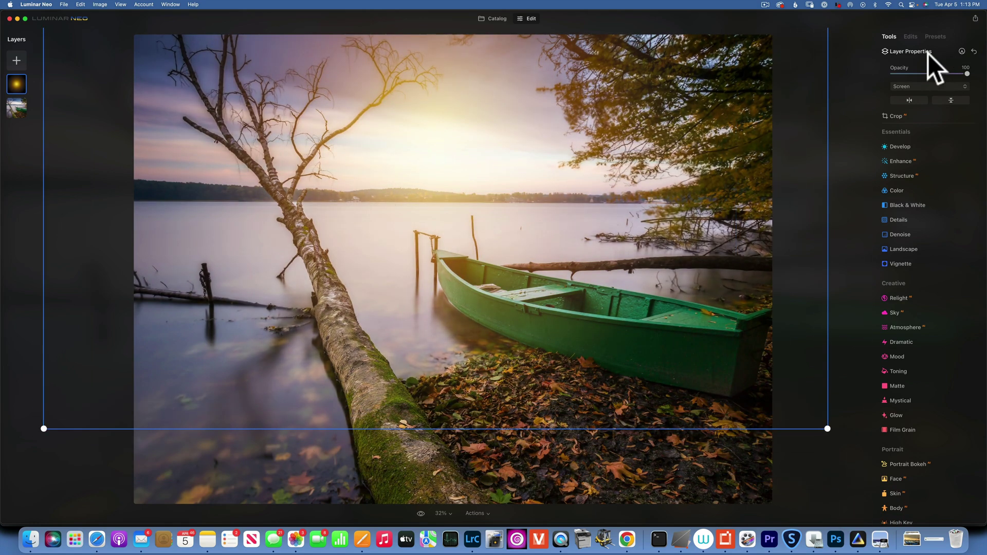
pyautogui.click(924, 51)
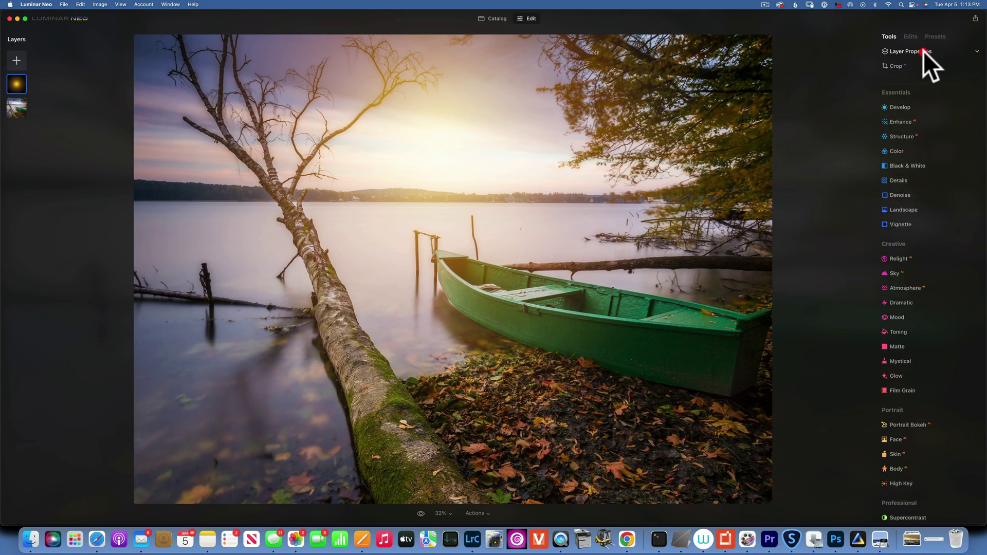
pyautogui.click(420, 513)
# Toggle between the original and the glow-edited lake photo
pyautogui.click(419, 514)
pyautogui.click(419, 513)
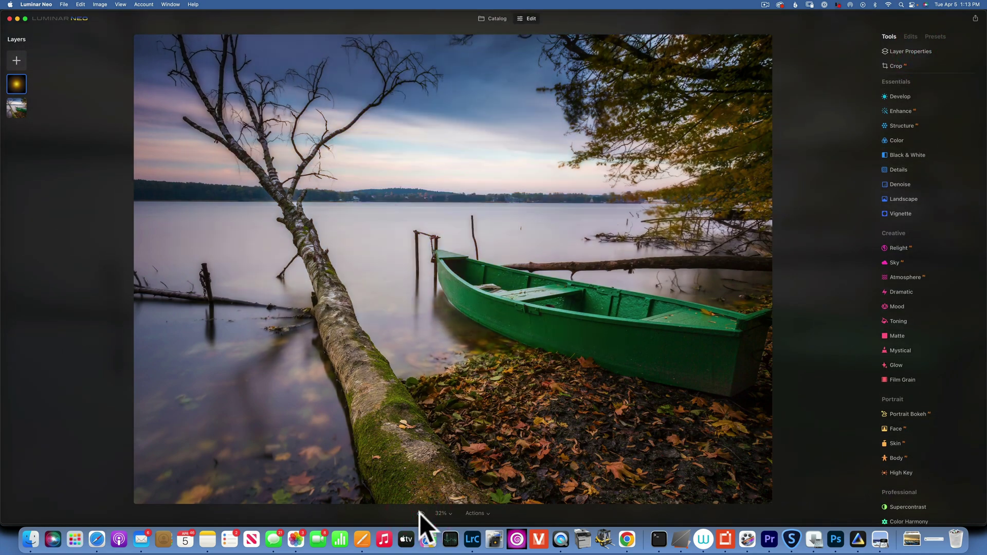
pyautogui.click(419, 513)
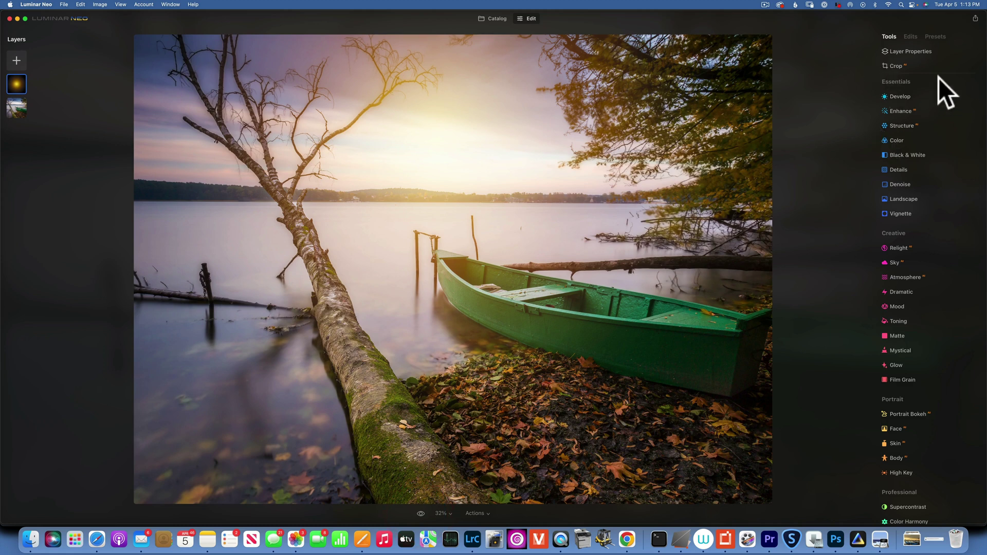
# Lower the glow layer's opacity to about 70 and bring up images for another layer
pyautogui.click(909, 51)
pyautogui.moveTo(967, 73); pyautogui.dragTo(944, 72)
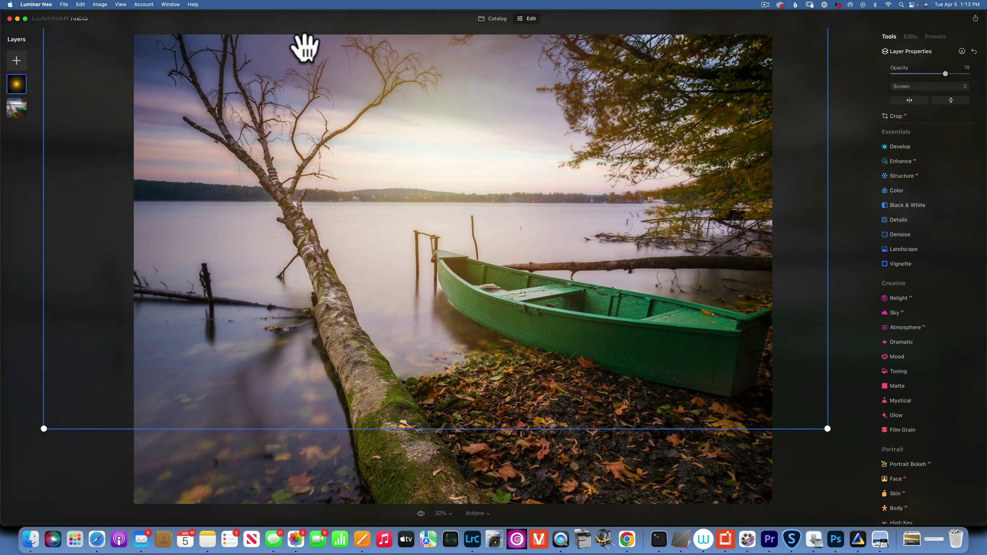
pyautogui.click(18, 59)
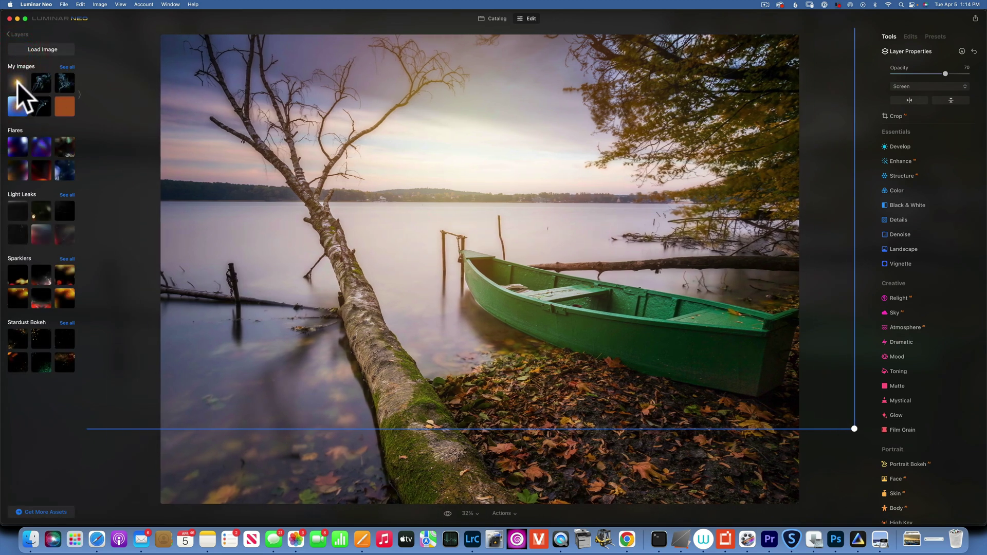
# Add a second sun-glow layer from My Images and shrink it toward the upper right
pyautogui.click(17, 82)
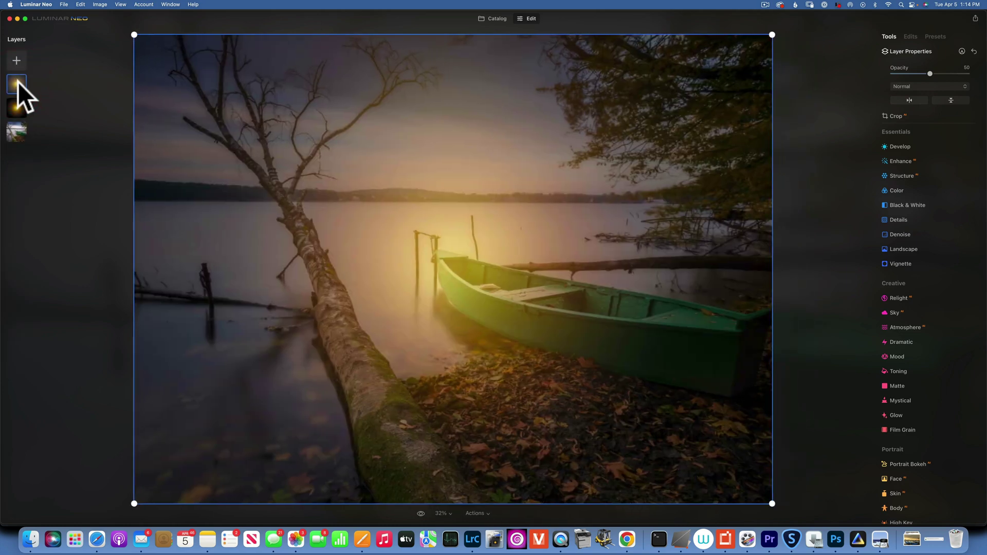
pyautogui.moveTo(769, 503); pyautogui.dragTo(537, 210)
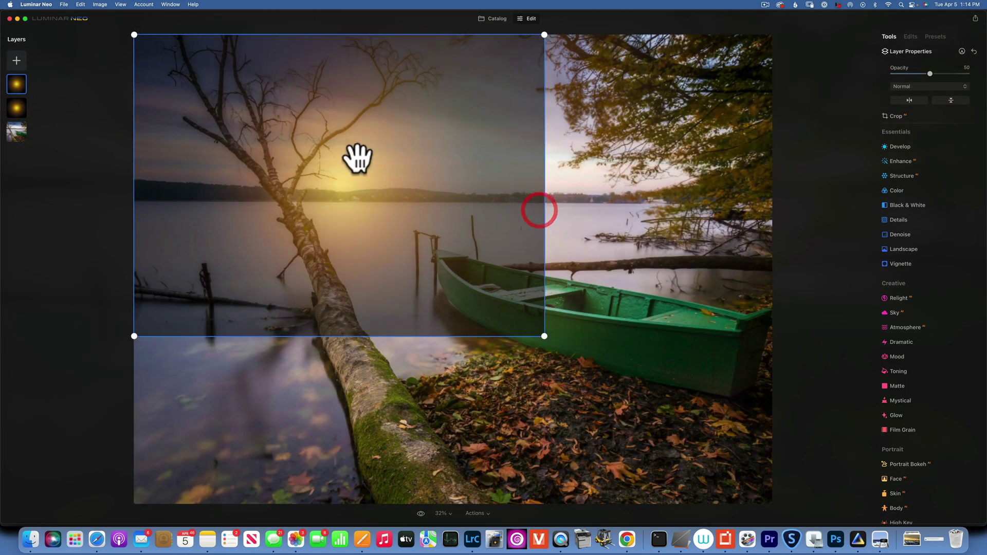
pyautogui.moveTo(357, 159); pyautogui.dragTo(456, 143)
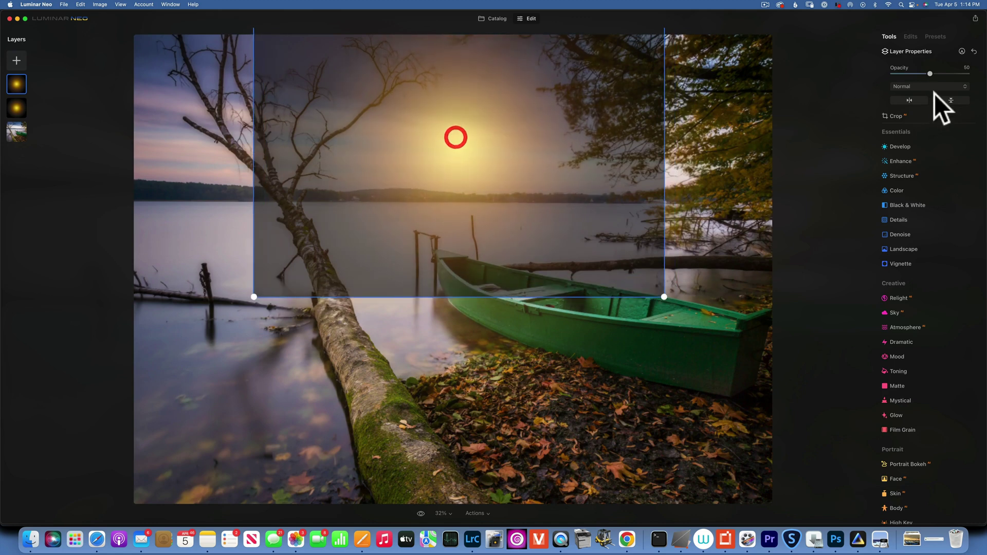
# Set the new glow layer to 100 opacity with Screen blending
pyautogui.moveTo(937, 74); pyautogui.dragTo(969, 73)
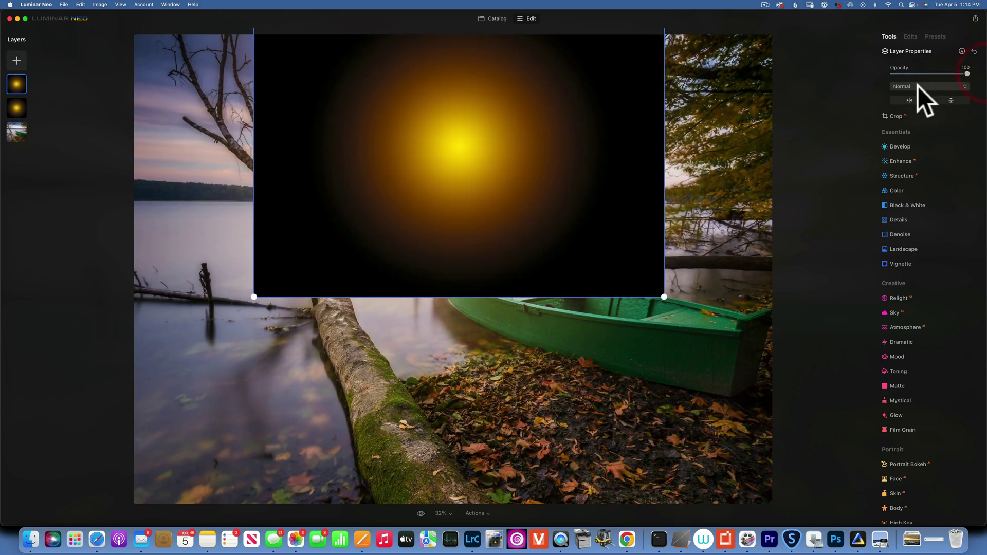
pyautogui.click(918, 86)
pyautogui.click(909, 149)
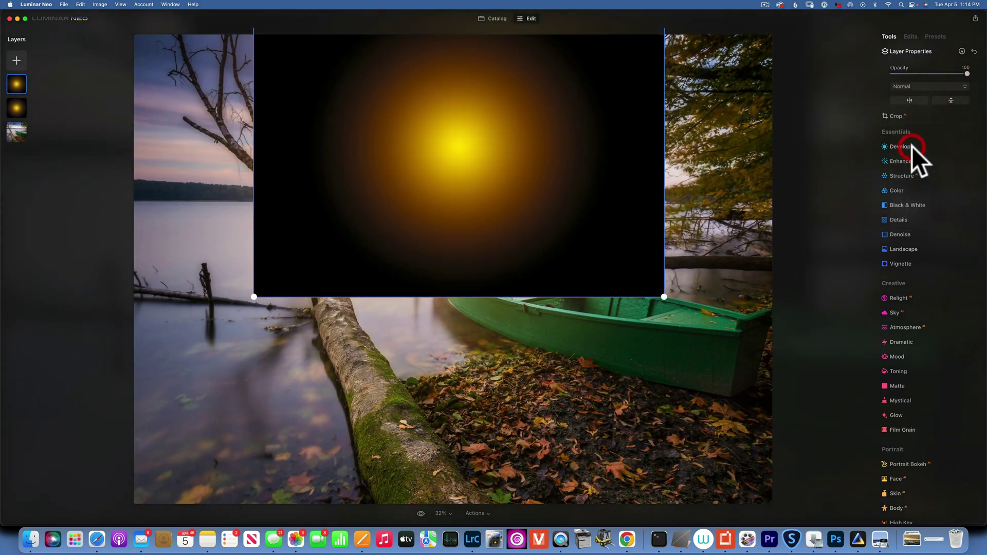
# Shrink and centre the second glow above the horizon behind the boat, then compare with the original
pyautogui.moveTo(447, 125)
pyautogui.mouseDown()
pyautogui.moveTo(439, 148)
pyautogui.moveTo(420, 141)
pyautogui.moveTo(446, 144)
pyautogui.mouseUp()
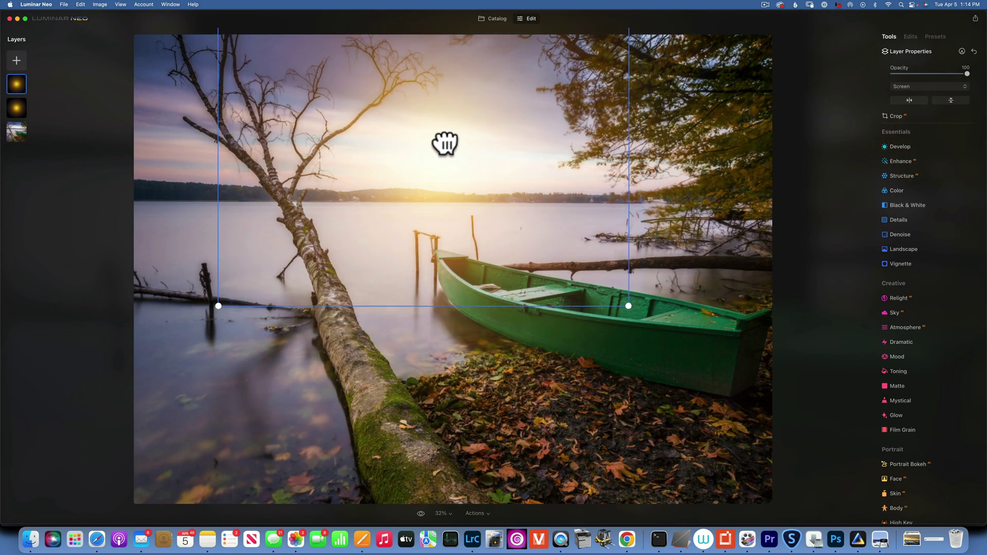
pyautogui.moveTo(629, 311); pyautogui.dragTo(589, 272)
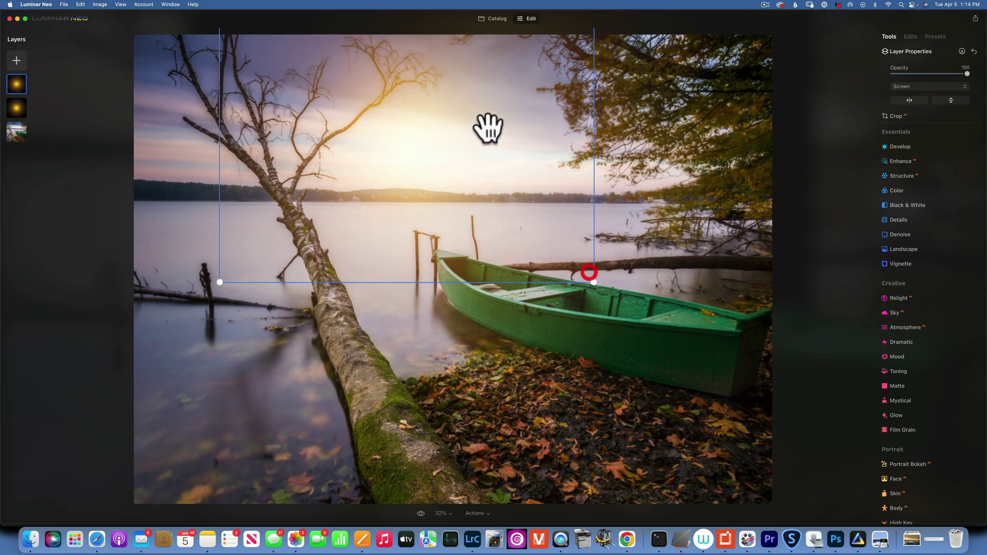
pyautogui.moveTo(421, 131); pyautogui.dragTo(454, 156)
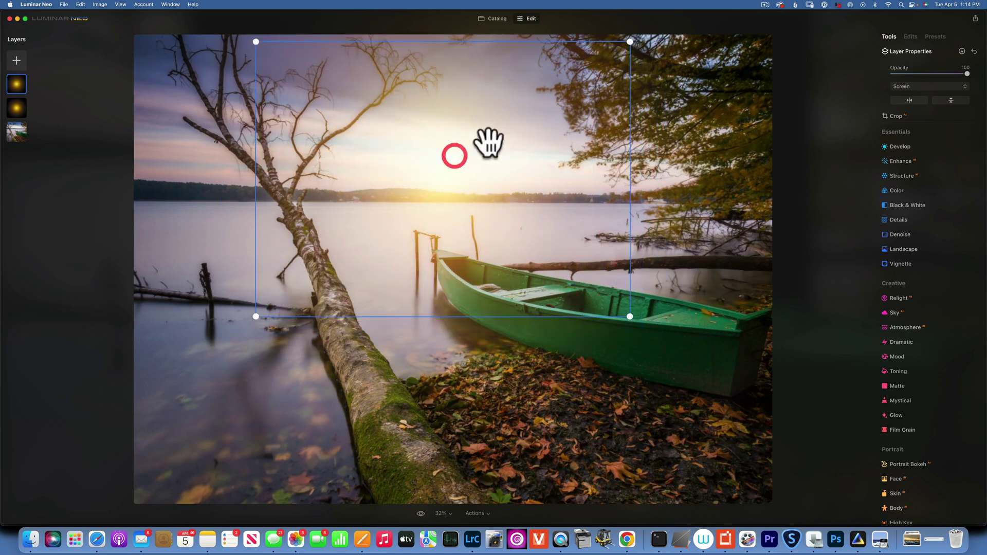
pyautogui.click(912, 51)
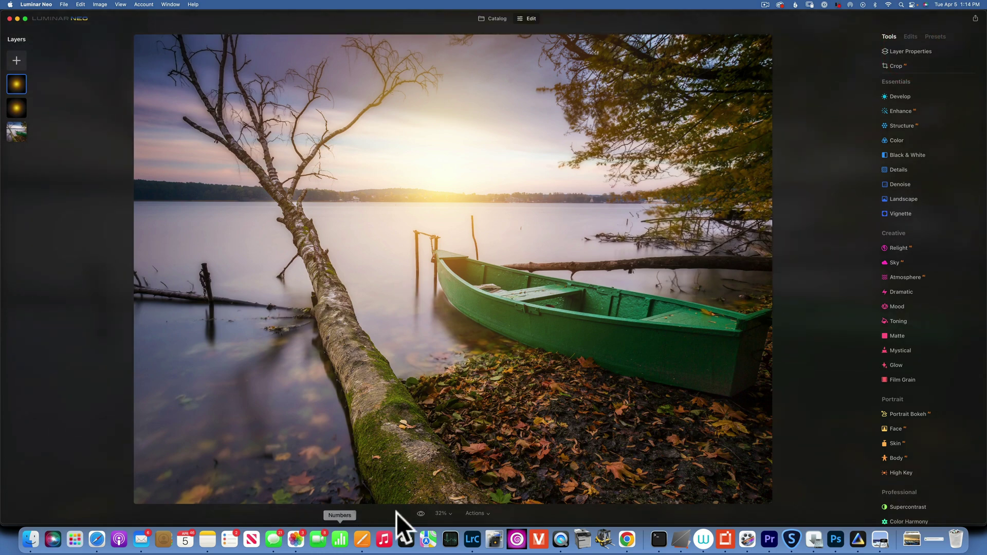
pyautogui.moveTo(422, 513); pyautogui.dragTo(422, 513)
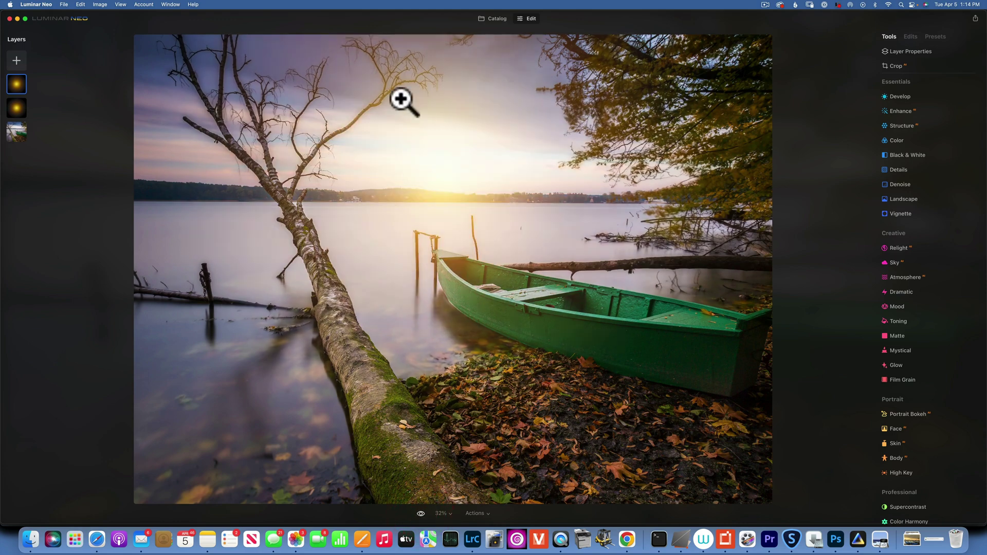
# Open the rock cliff photo from the sun album and add the yellow sun-glow image as a layer in Edit
pyautogui.click(496, 16)
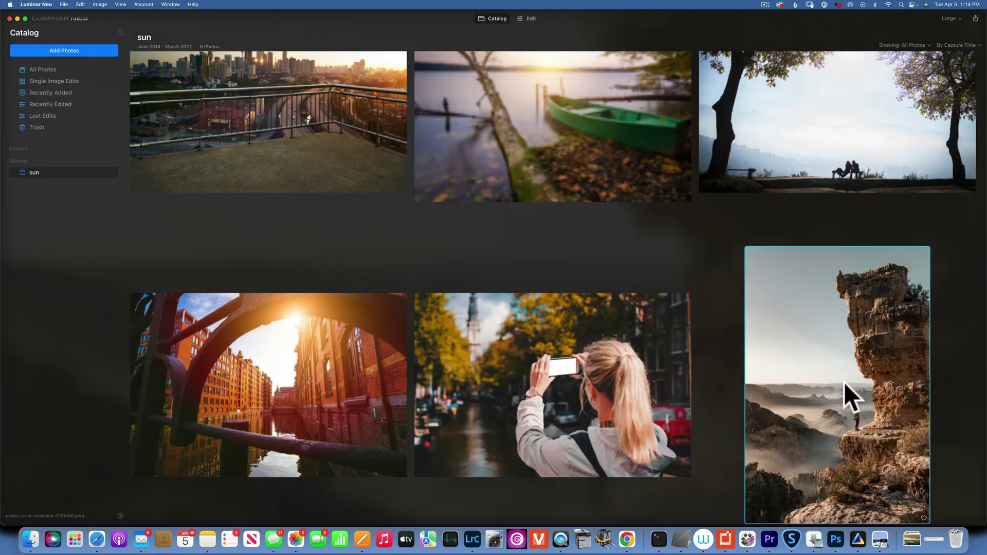
pyautogui.doubleClick(841, 382)
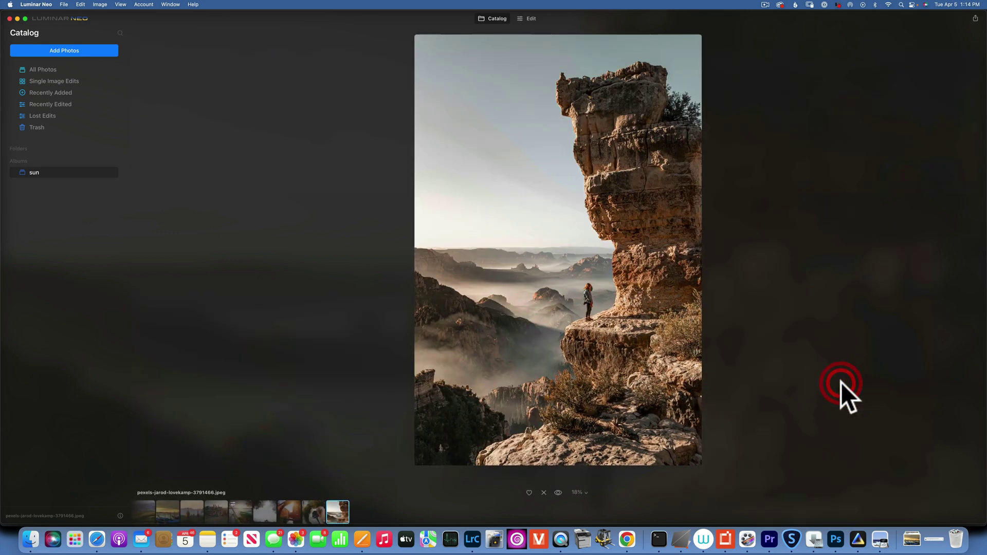
pyautogui.click(530, 17)
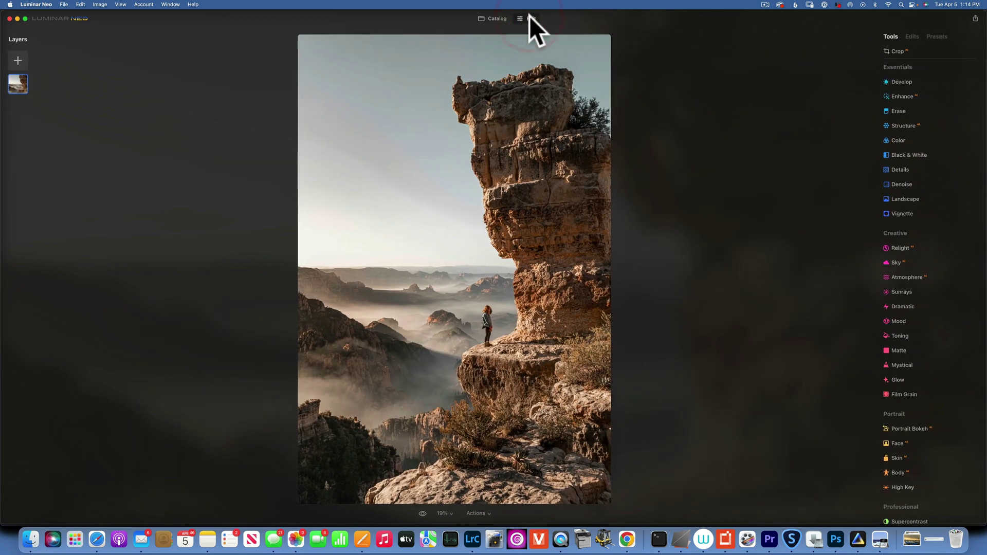
pyautogui.click(16, 61)
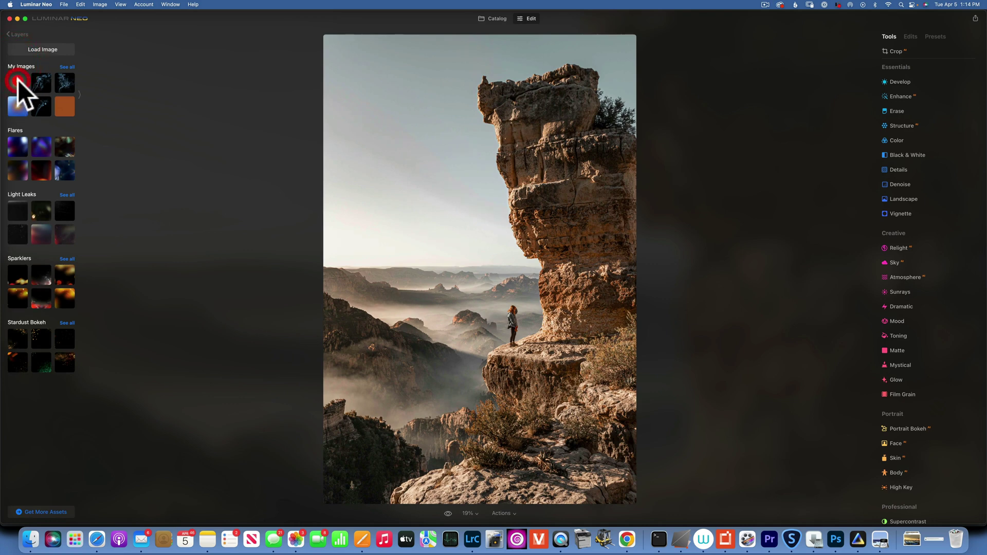
pyautogui.click(17, 79)
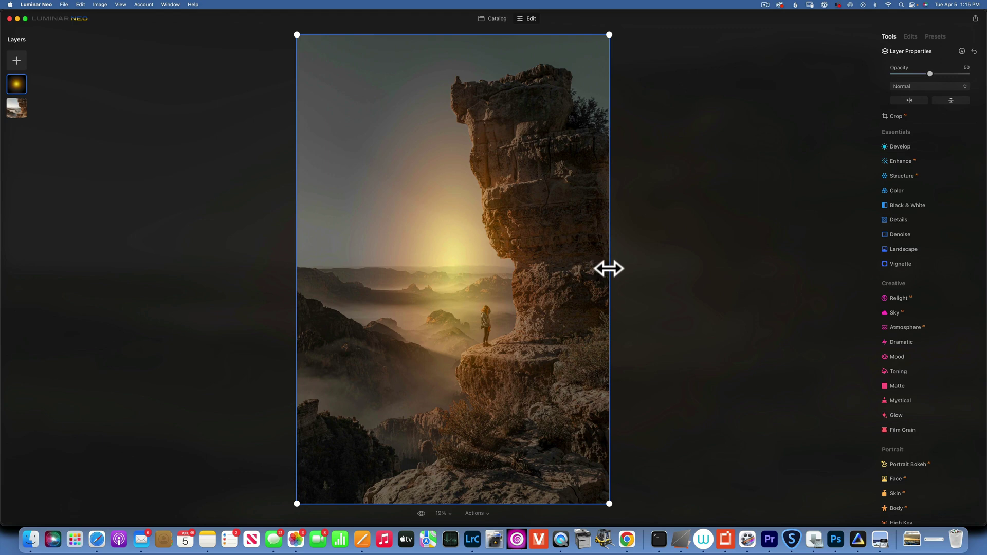
# Widen the glow layer and place it in the sky left of the rock
pyautogui.moveTo(609, 268); pyautogui.dragTo(860, 247)
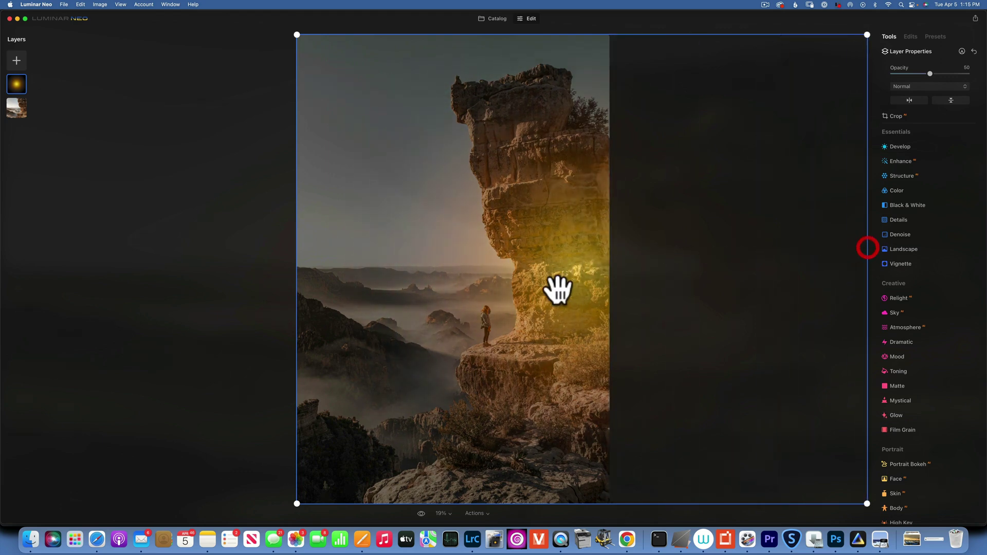
pyautogui.moveTo(558, 286); pyautogui.dragTo(395, 261)
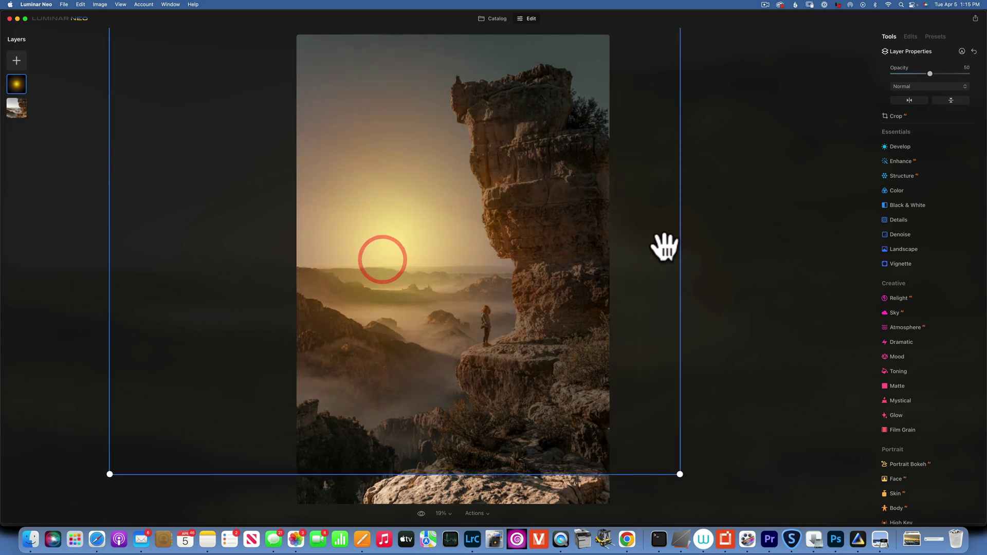
pyautogui.moveTo(678, 245); pyautogui.dragTo(816, 236)
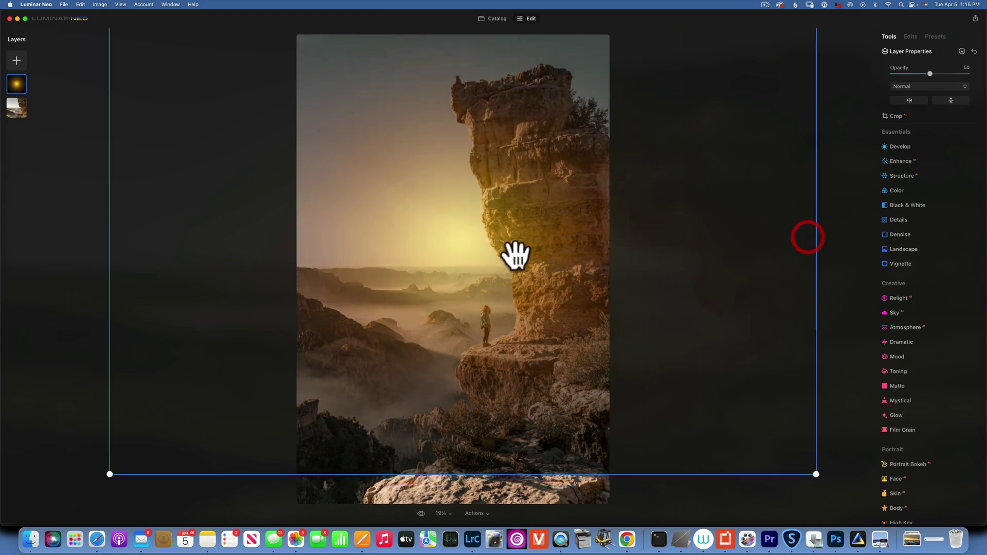
pyautogui.moveTo(514, 254); pyautogui.dragTo(425, 214)
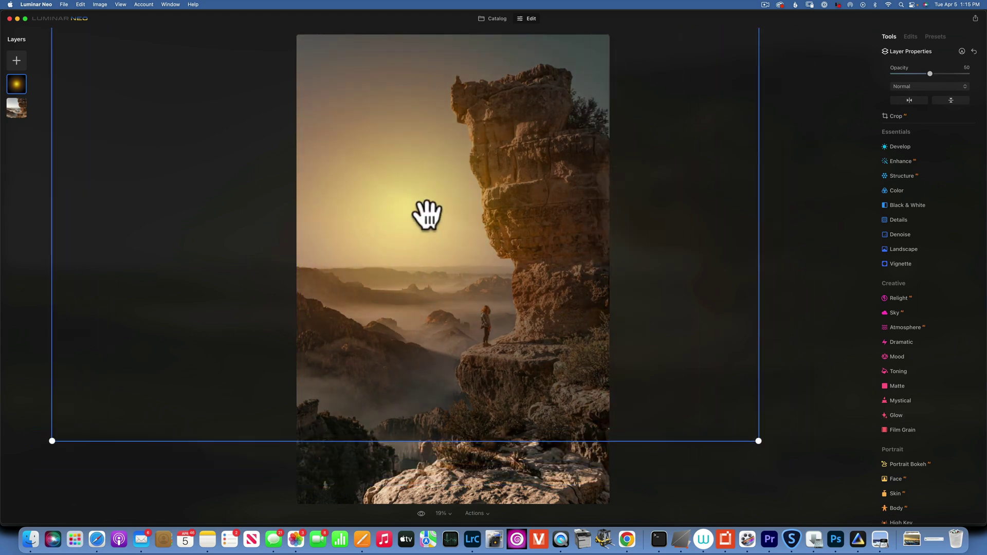
# Set the glow to 100 opacity with Screen blending, then shift it left and enlarge it
pyautogui.moveTo(929, 73); pyautogui.dragTo(968, 74)
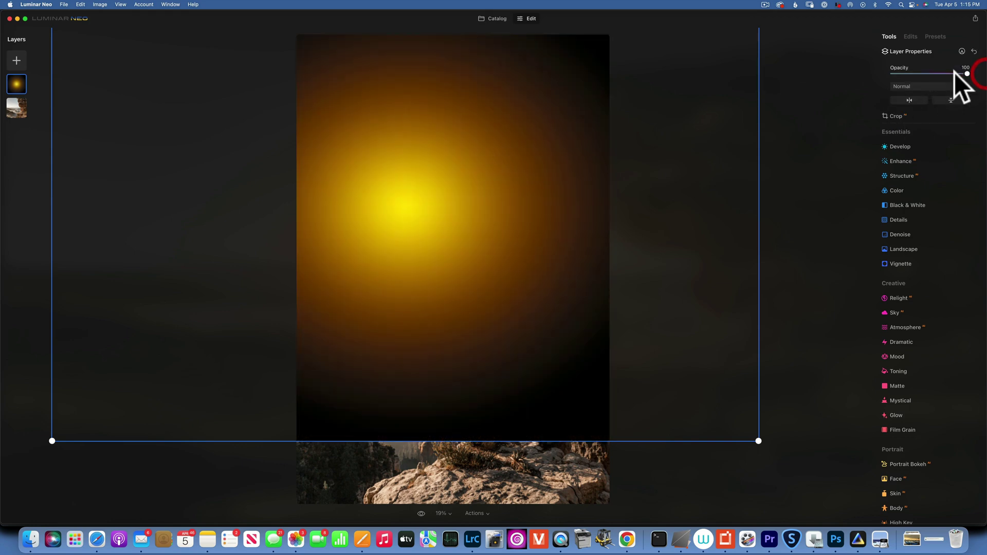
pyautogui.click(918, 85)
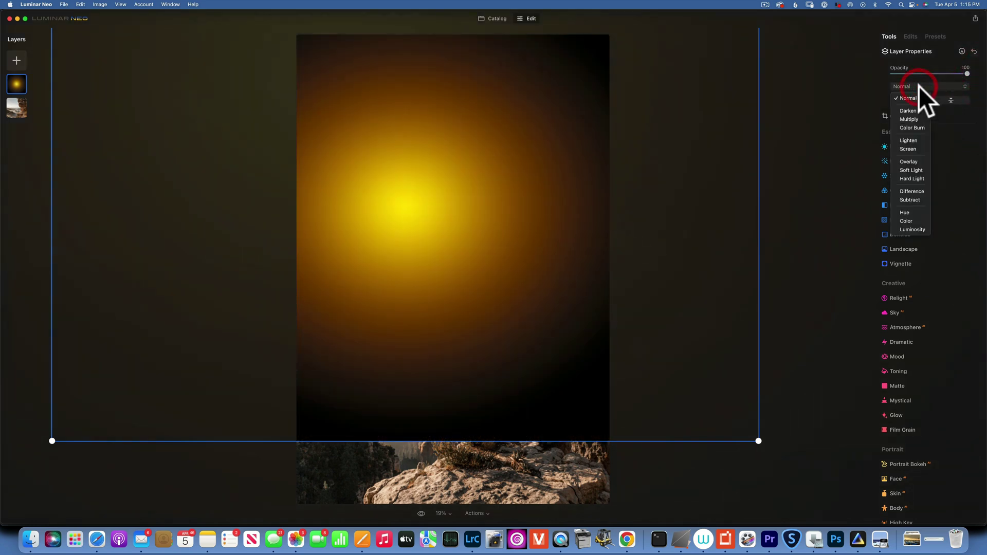
pyautogui.click(920, 150)
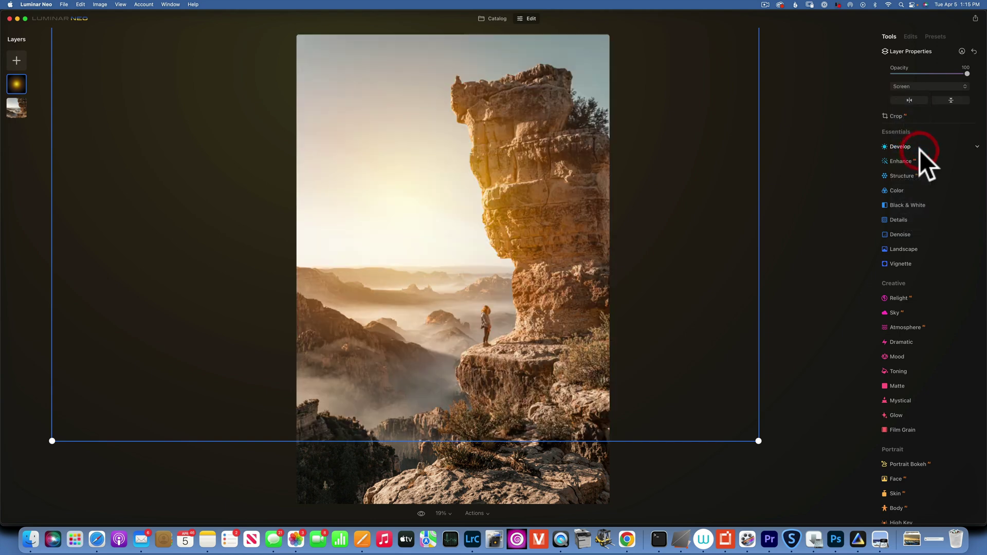
pyautogui.moveTo(429, 209)
pyautogui.mouseDown()
pyautogui.moveTo(289, 247)
pyautogui.moveTo(315, 216)
pyautogui.moveTo(309, 203)
pyautogui.moveTo(315, 219)
pyautogui.mouseUp()
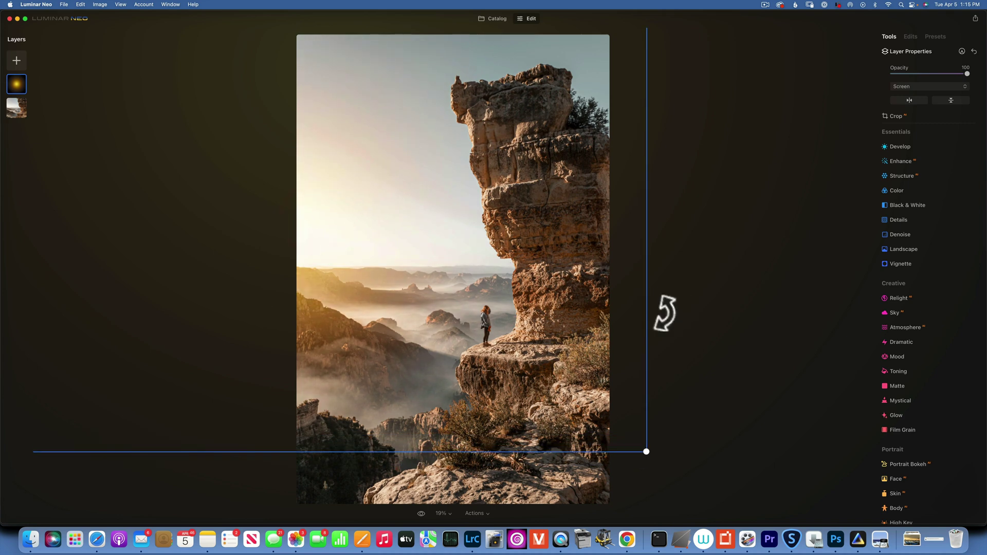
pyautogui.moveTo(647, 452); pyautogui.dragTo(686, 478)
# Close the layer properties and toggle between the original and glowing rock photo
pyautogui.click(924, 52)
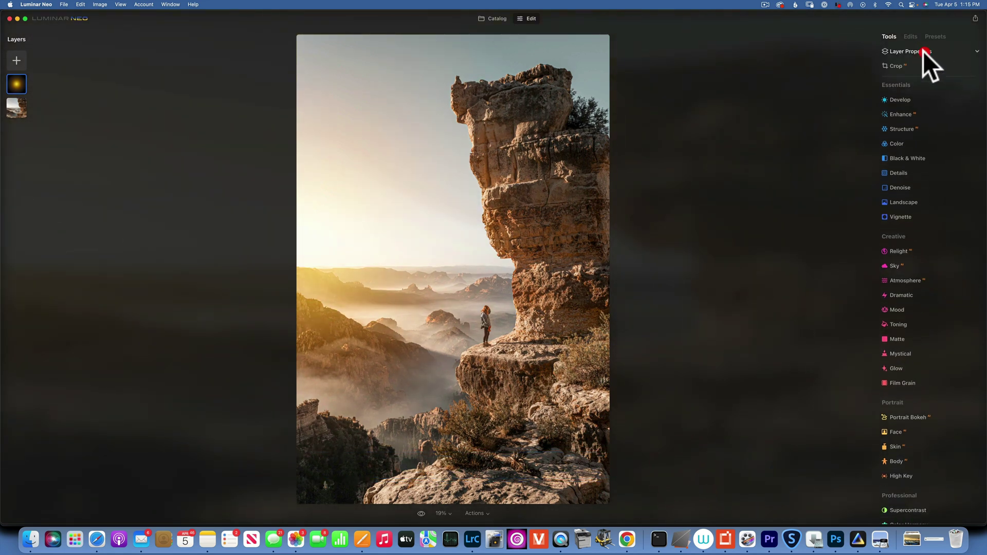
pyautogui.click(421, 511)
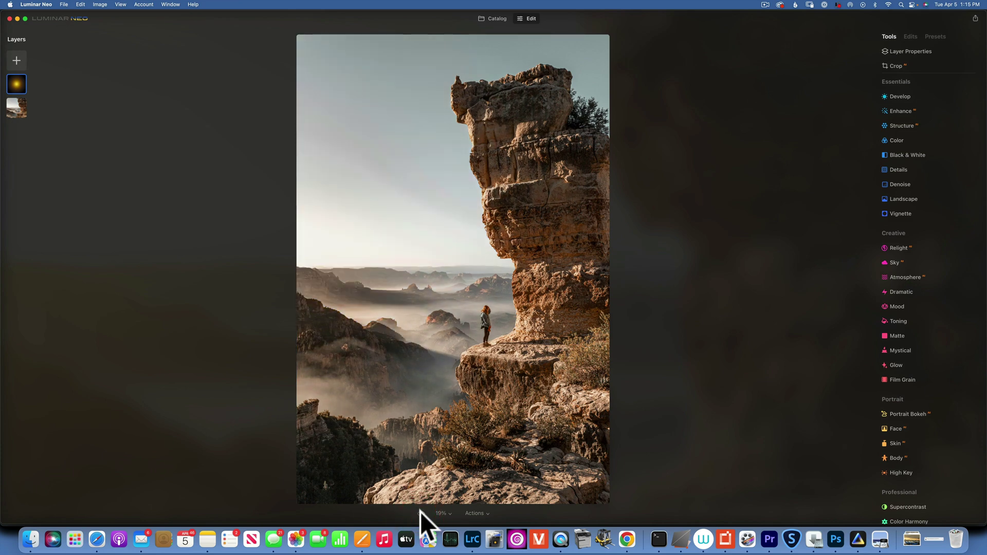
pyautogui.click(420, 511)
pyautogui.click(421, 511)
pyautogui.click(421, 511)
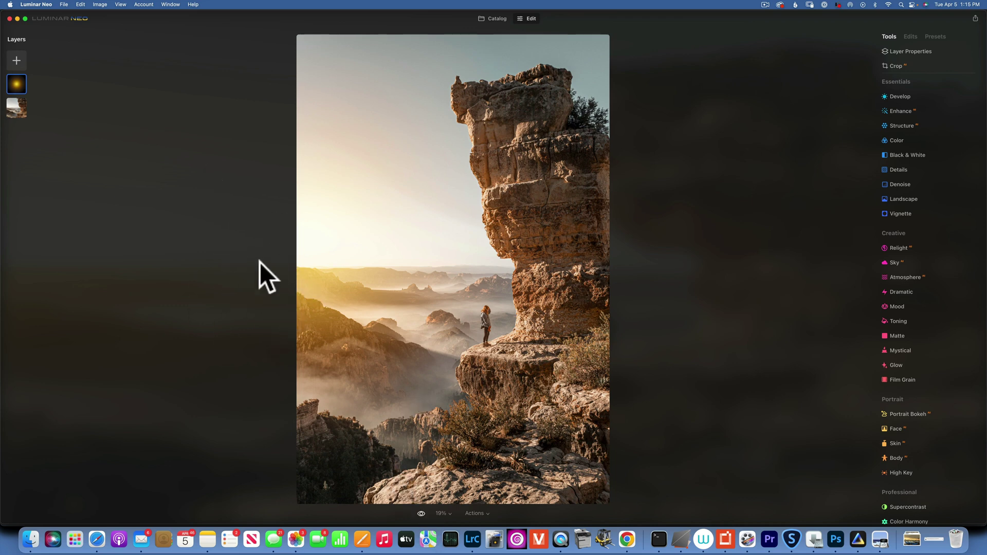
# Compare once more with the original, then open the brick canal bridge photo from the catalog
pyautogui.click(419, 514)
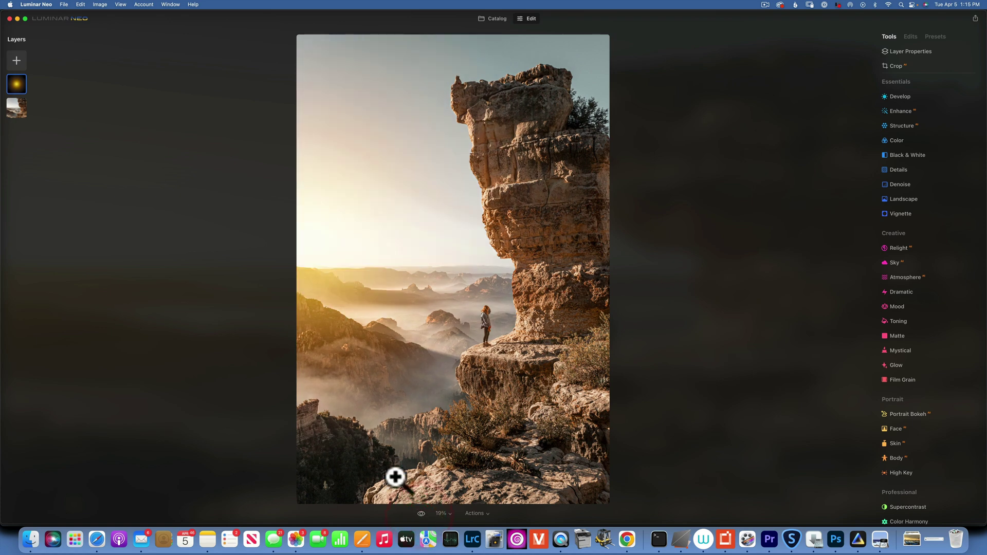
pyautogui.click(496, 18)
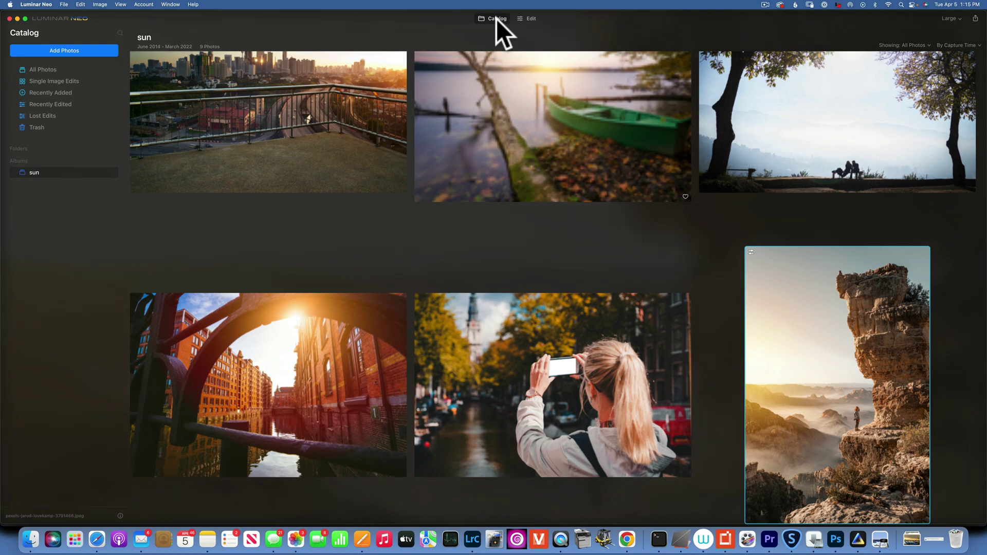
pyautogui.doubleClick(325, 370)
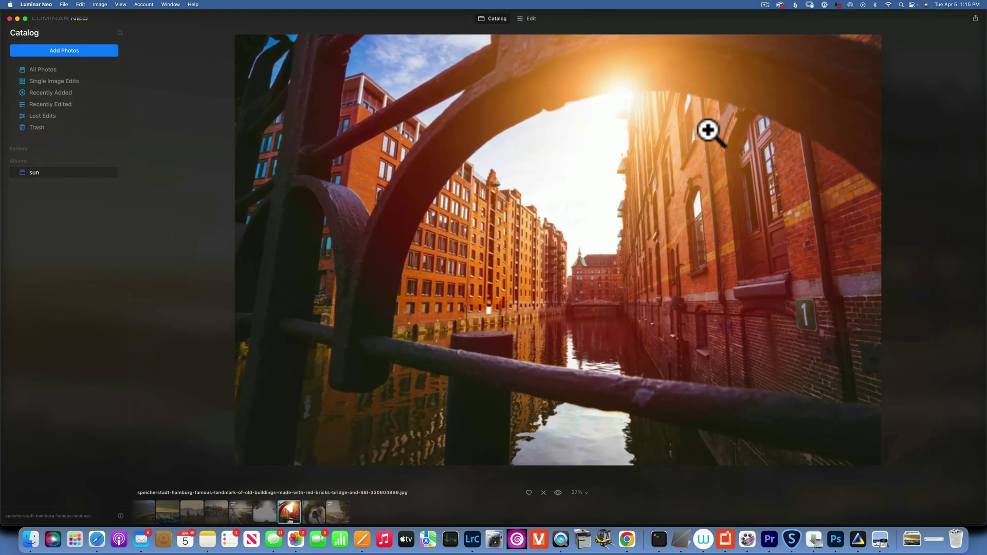
# Add the sun-glow image as a layer on the bridge photo at 100 opacity in Screen mode
pyautogui.click(529, 18)
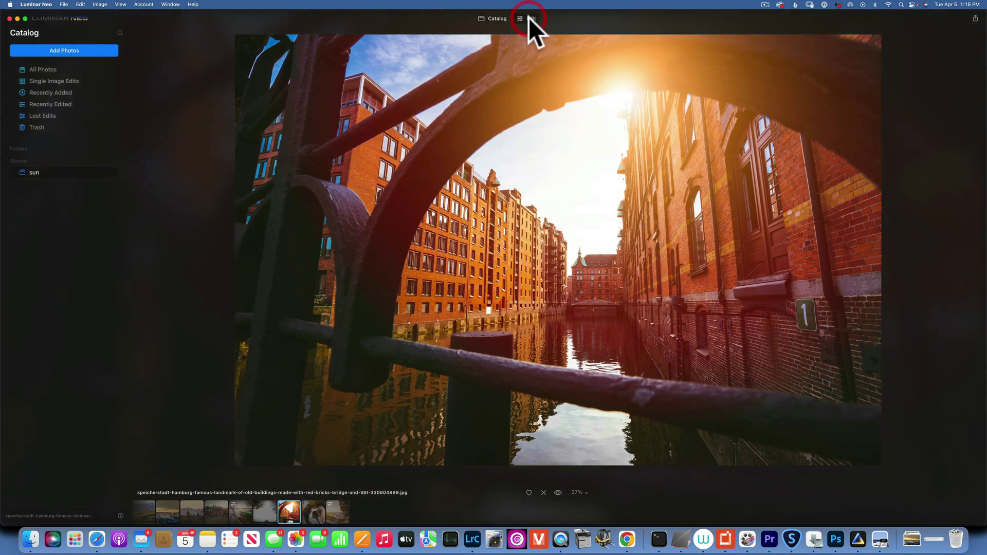
pyautogui.click(15, 57)
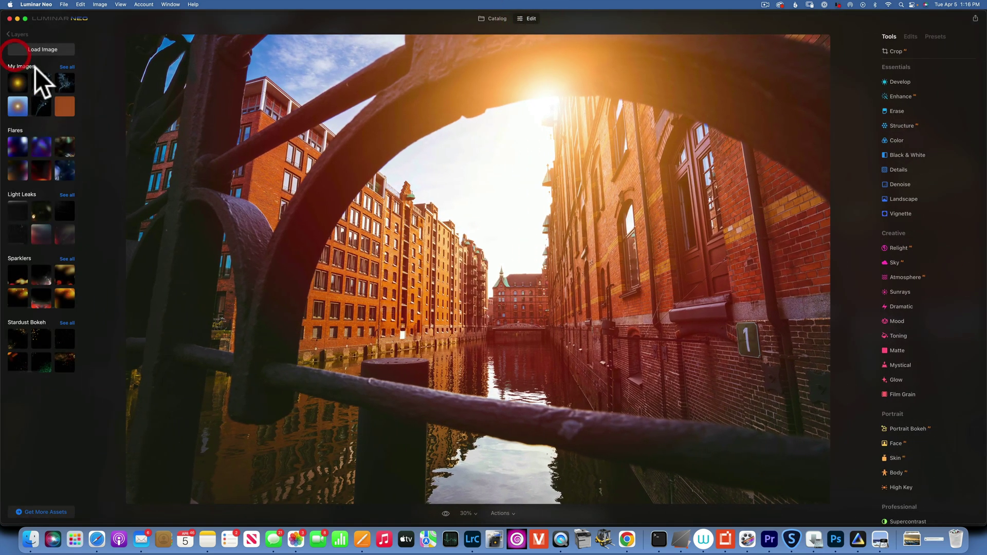
pyautogui.click(19, 83)
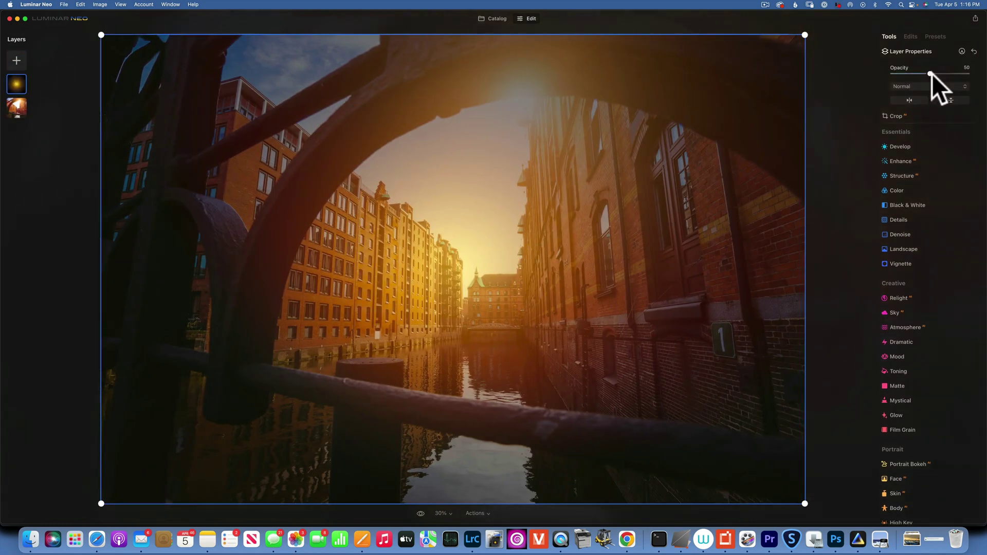
pyautogui.moveTo(930, 74); pyautogui.dragTo(985, 78)
pyautogui.click(905, 86)
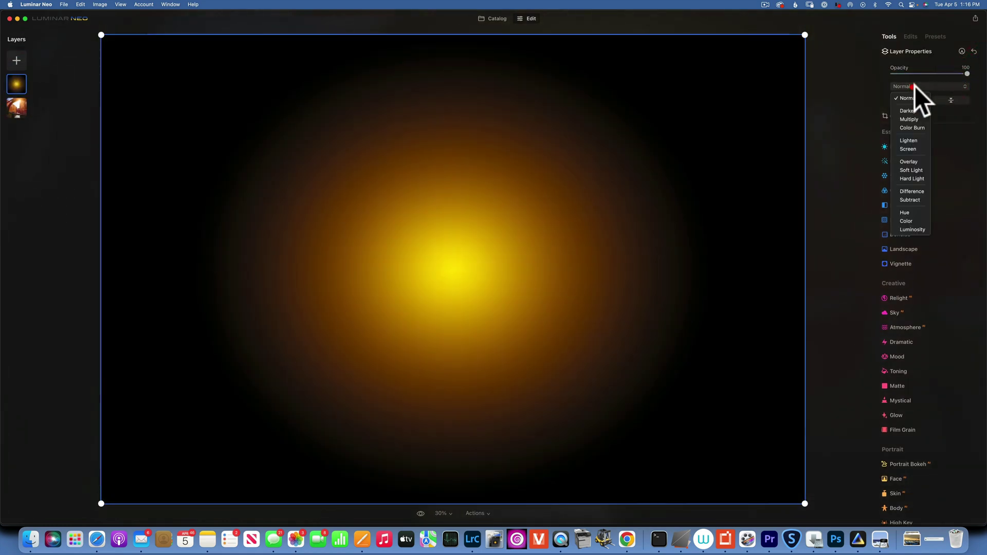
pyautogui.click(912, 149)
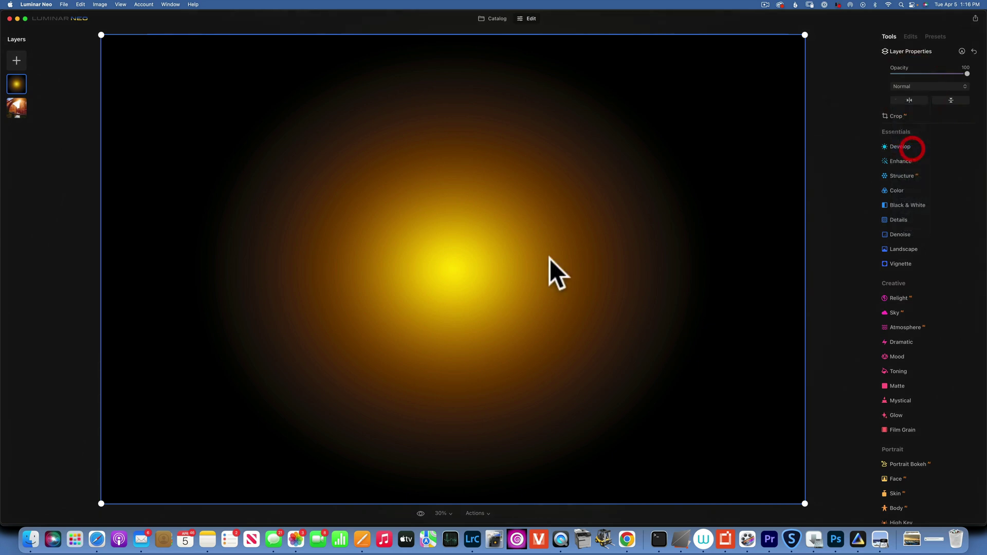
# Move the glow up into the iron archway and stretch it downward
pyautogui.moveTo(466, 285); pyautogui.dragTo(491, 144)
pyautogui.moveTo(589, 354); pyautogui.dragTo(593, 471)
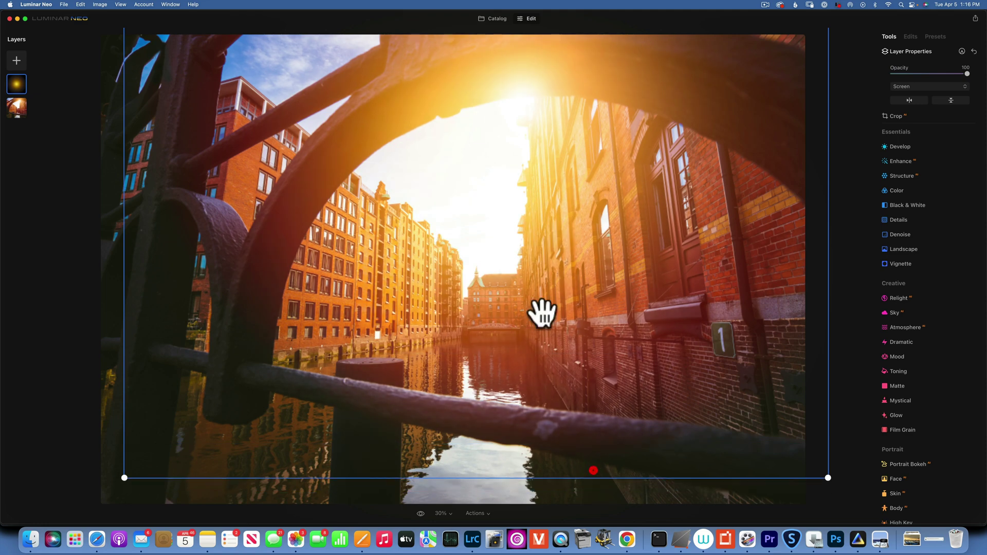
pyautogui.click(493, 196)
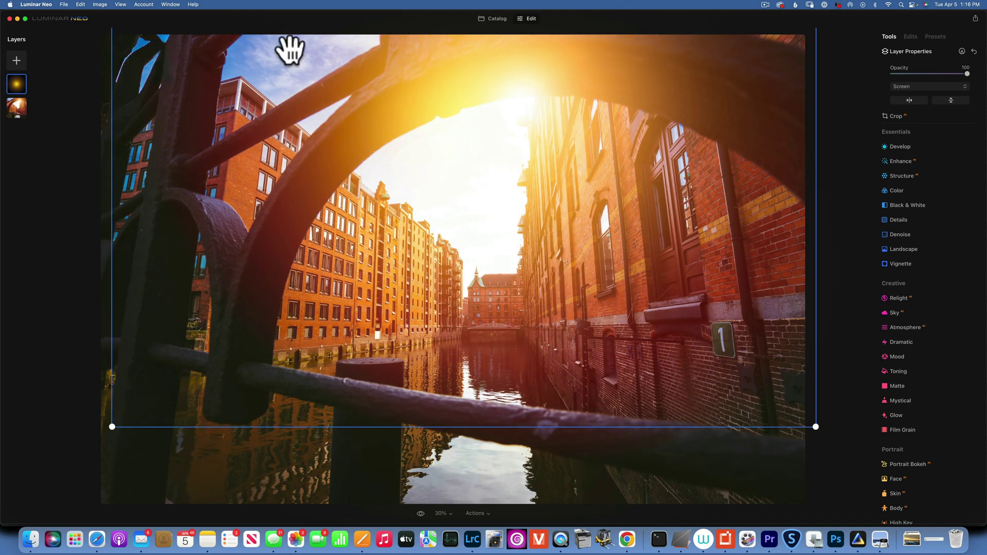
pyautogui.click(926, 50)
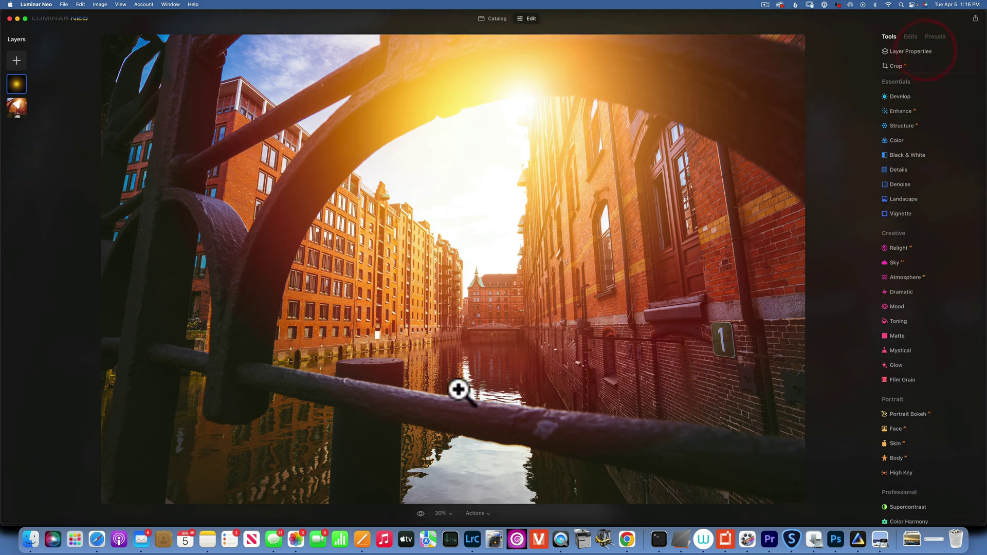
# Toggle between the original and the glowing canal photo, ending on the edited view
pyautogui.click(421, 512)
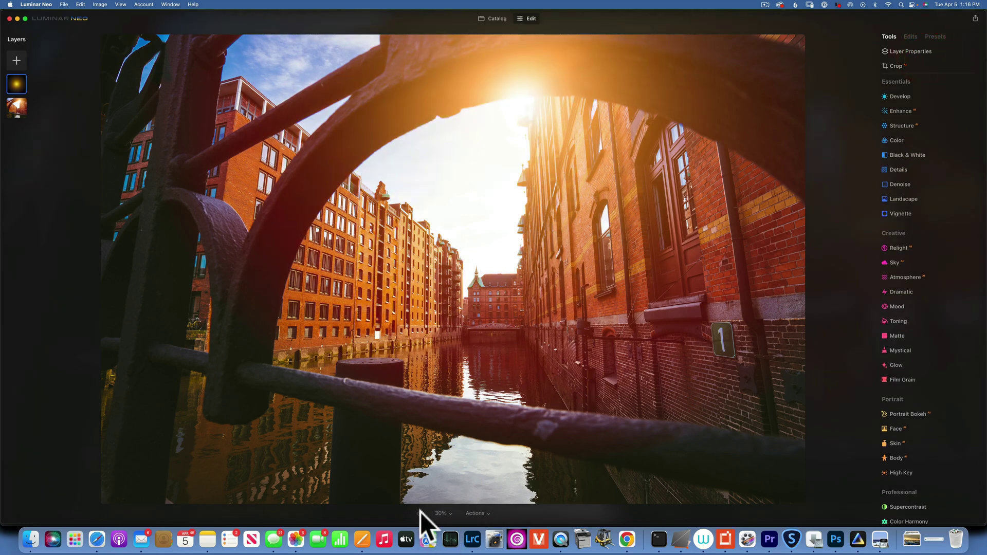
pyautogui.click(420, 512)
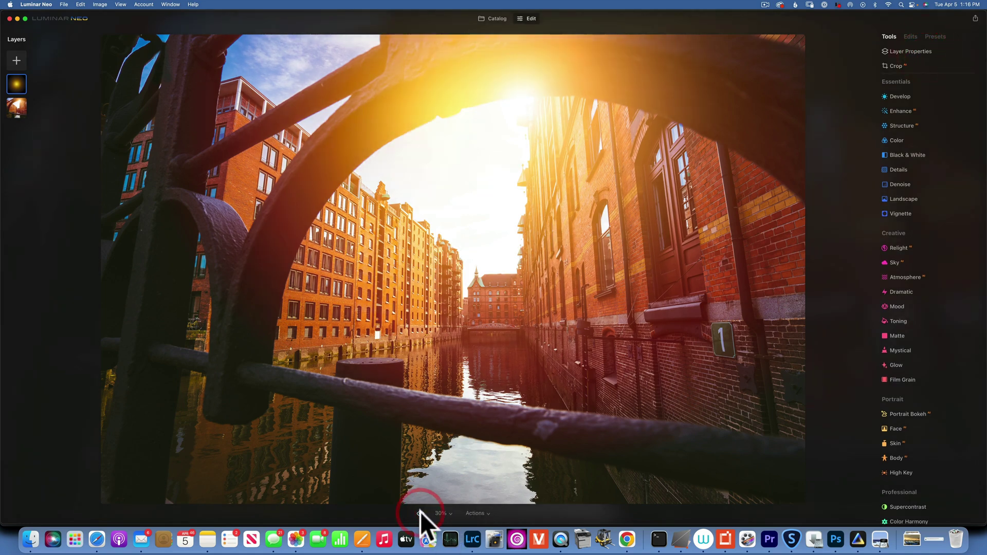
pyautogui.click(421, 513)
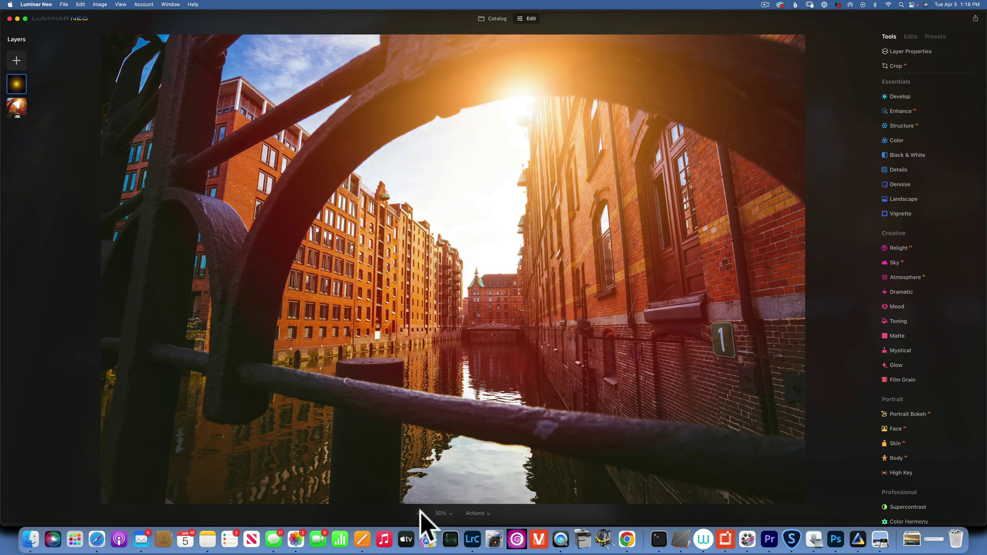
pyautogui.click(420, 512)
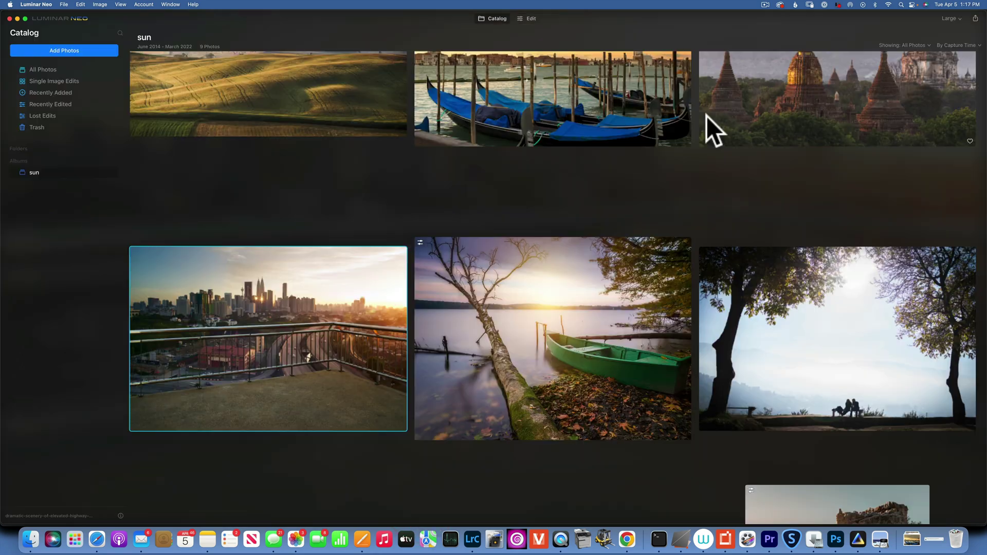
# Open the city skyline photo in Edit and add the sun-gradient image as a layer
pyautogui.doubleClick(313, 314)
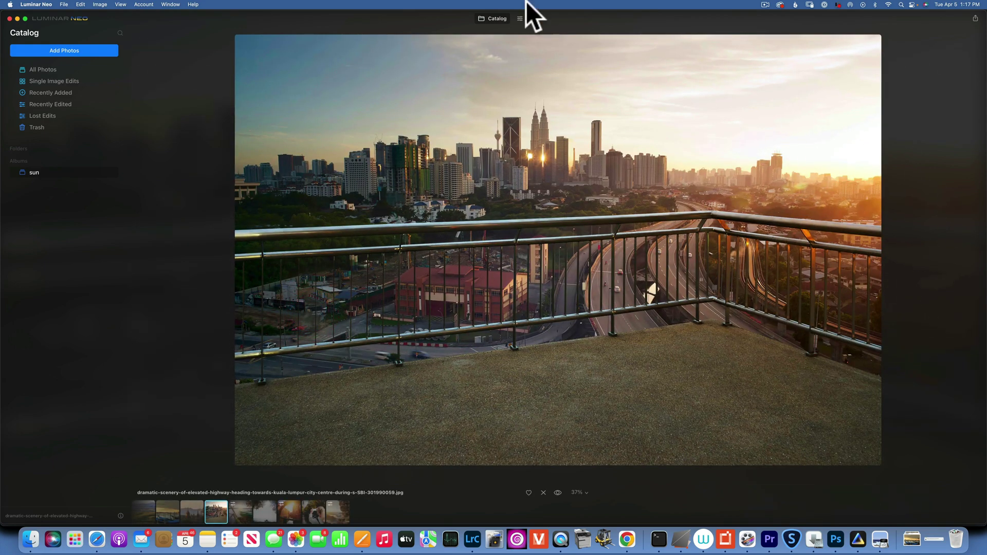
pyautogui.click(528, 19)
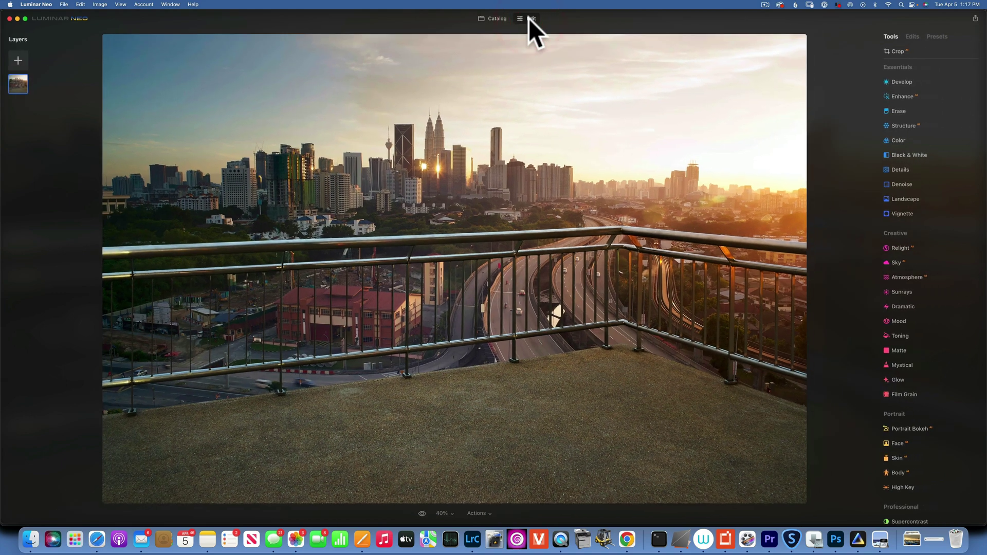
pyautogui.click(16, 61)
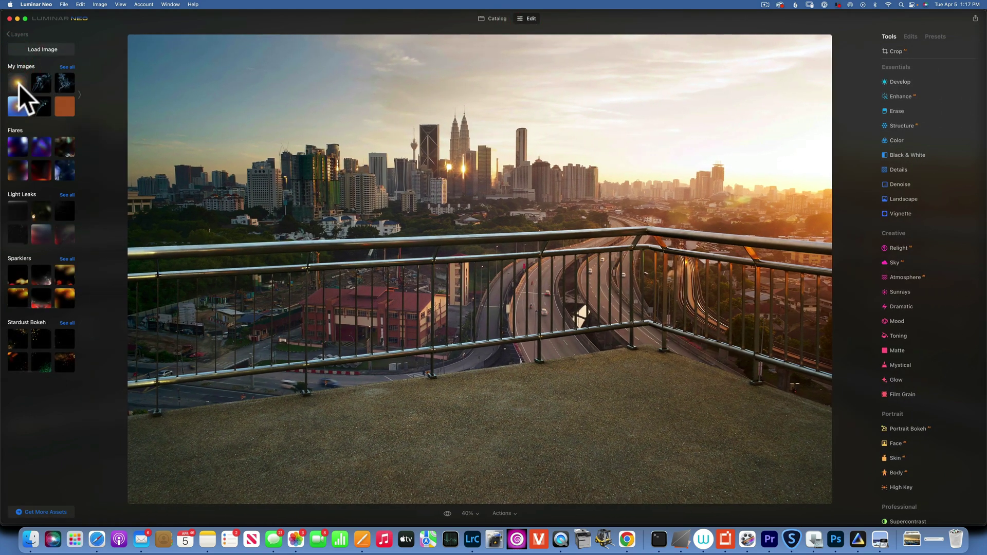
pyautogui.click(19, 84)
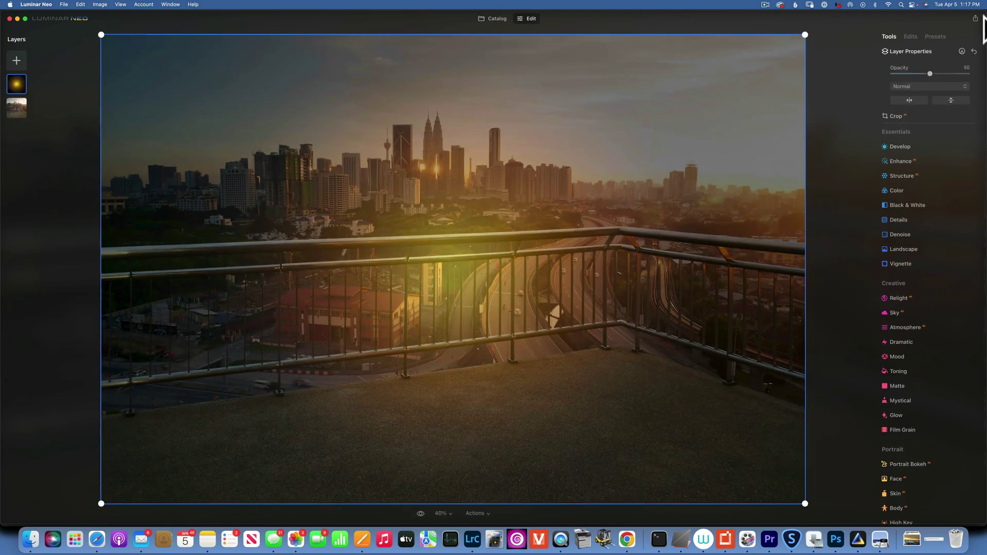
# Set the glow to 100 opacity in Screen mode and enlarge it over the skyline's right side
pyautogui.moveTo(930, 73); pyautogui.dragTo(985, 73)
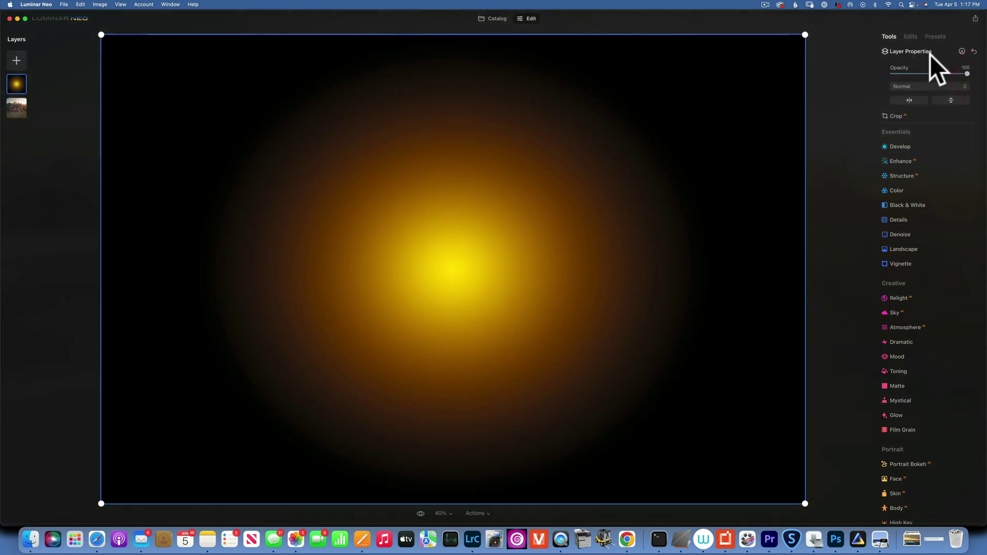
pyautogui.click(933, 86)
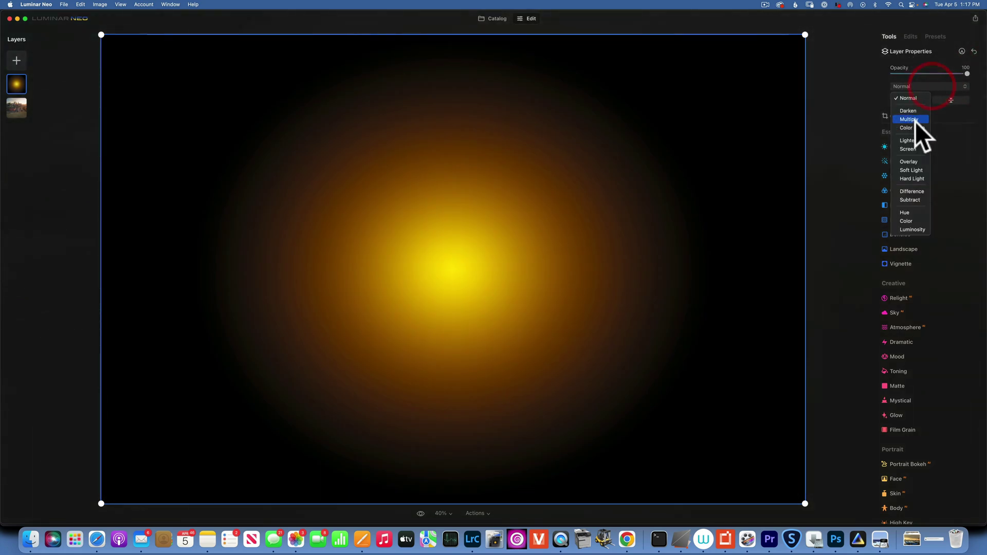
pyautogui.click(909, 149)
pyautogui.moveTo(546, 242); pyautogui.dragTo(846, 190)
pyautogui.moveTo(511, 430); pyautogui.dragTo(238, 520)
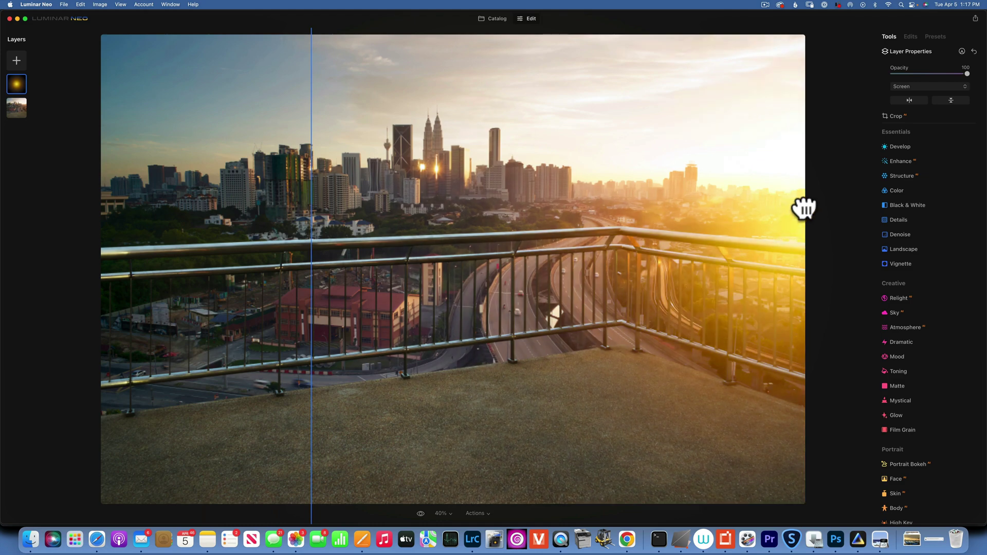
pyautogui.moveTo(804, 208); pyautogui.dragTo(805, 191)
# Collapse the layer properties and compare the sun glow with the original skyline photo
pyautogui.click(913, 51)
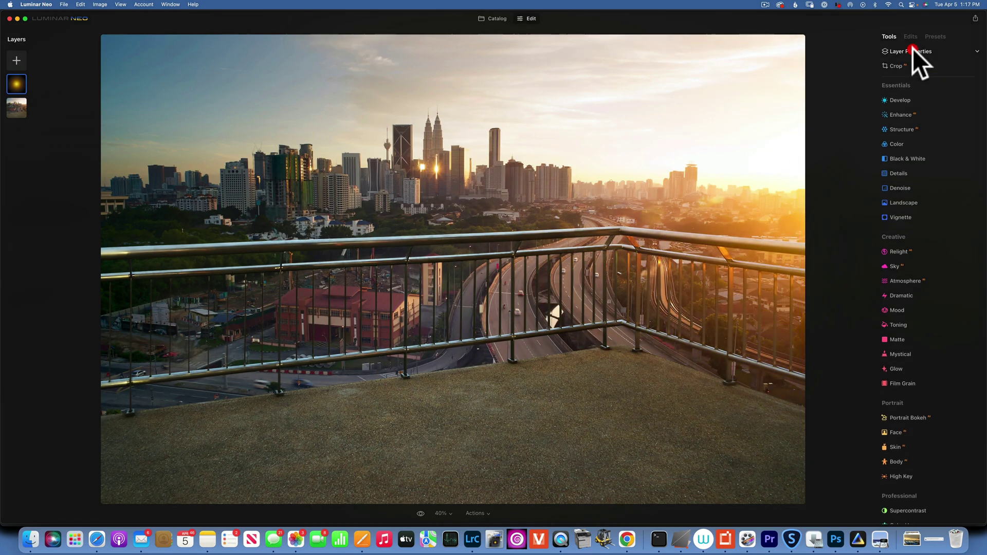
pyautogui.click(913, 51)
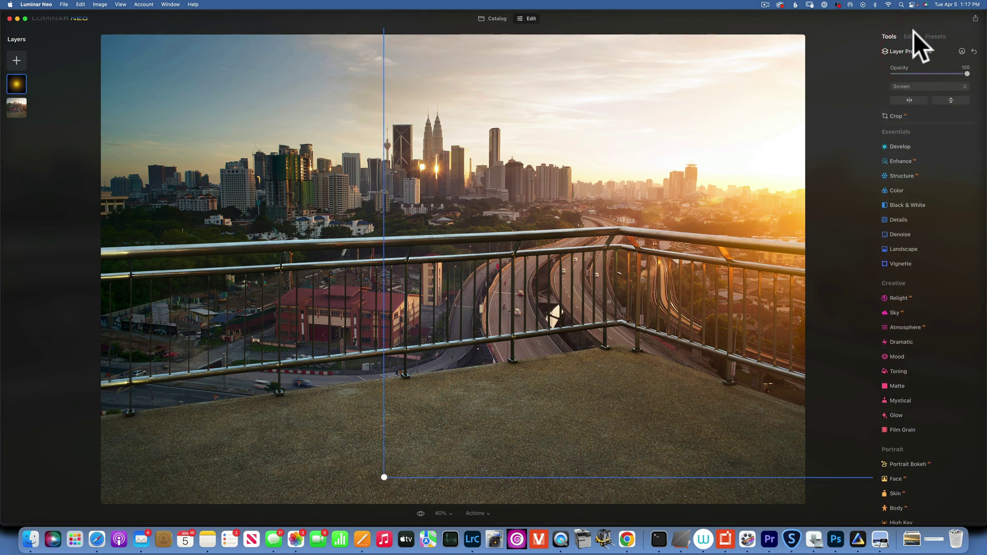
pyautogui.click(914, 49)
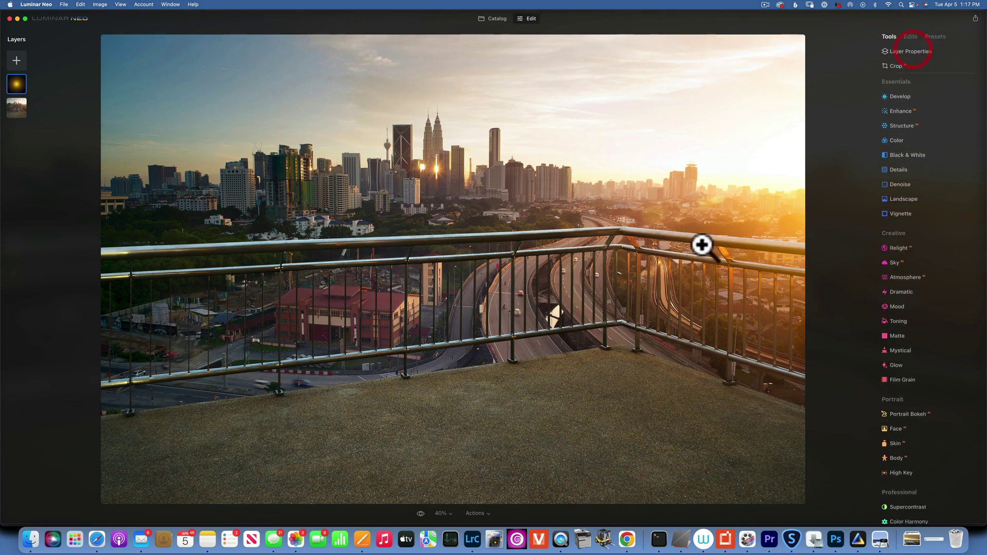
pyautogui.click(421, 514)
pyautogui.click(421, 514)
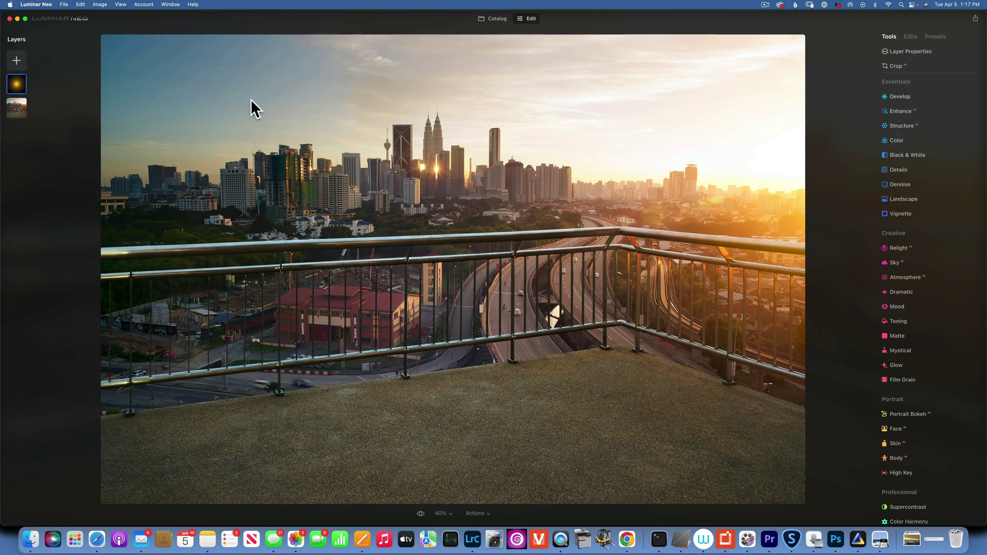
# Select the sun glow layer and test its Color Saturation, then reset Saturation to 0
pyautogui.click(17, 84)
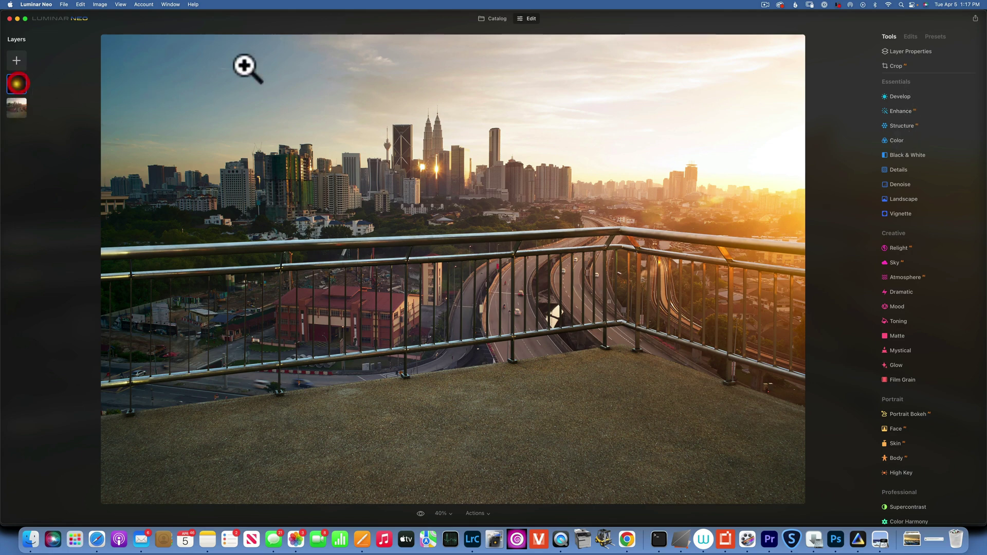
pyautogui.click(900, 139)
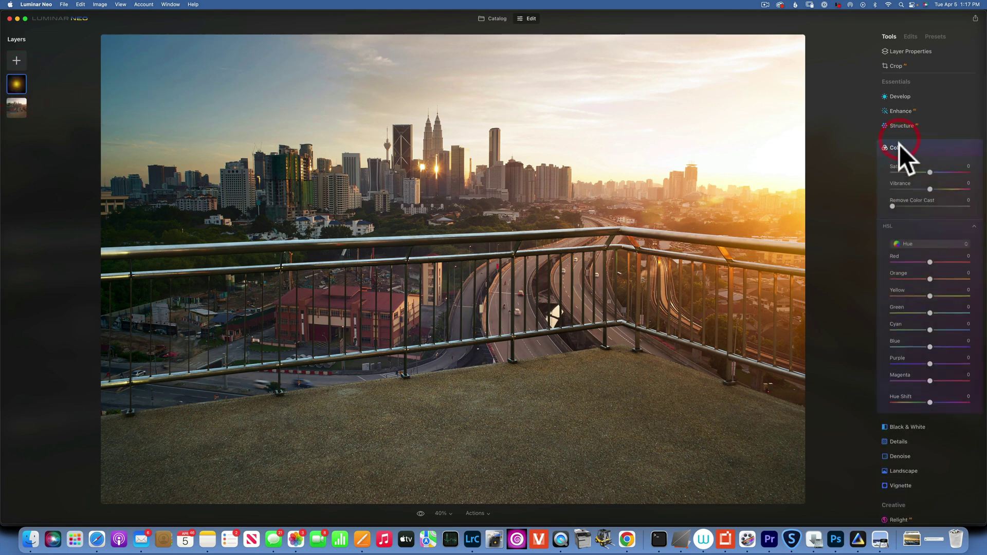
pyautogui.moveTo(928, 172); pyautogui.dragTo(986, 178)
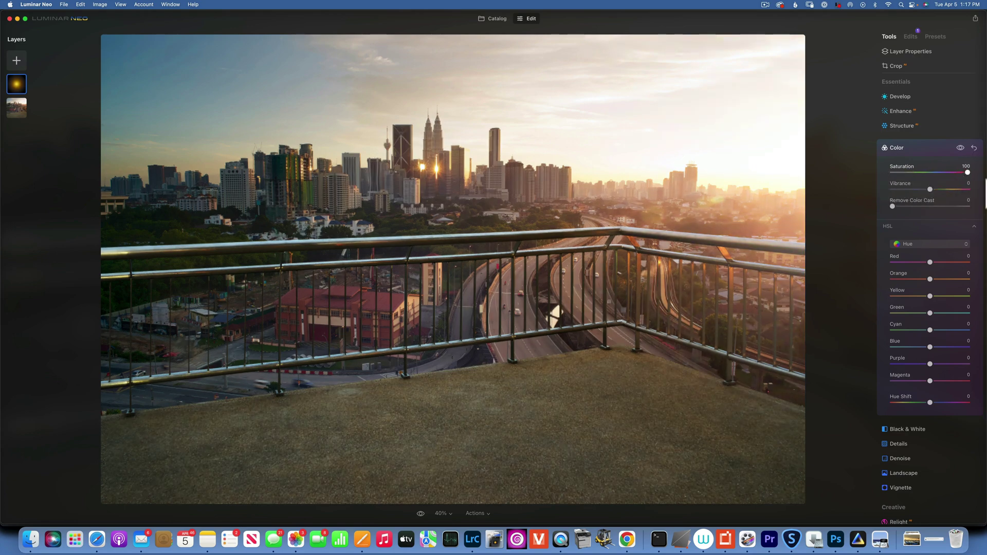
pyautogui.moveTo(900, 184); pyautogui.dragTo(915, 183)
pyautogui.doubleClick(903, 166)
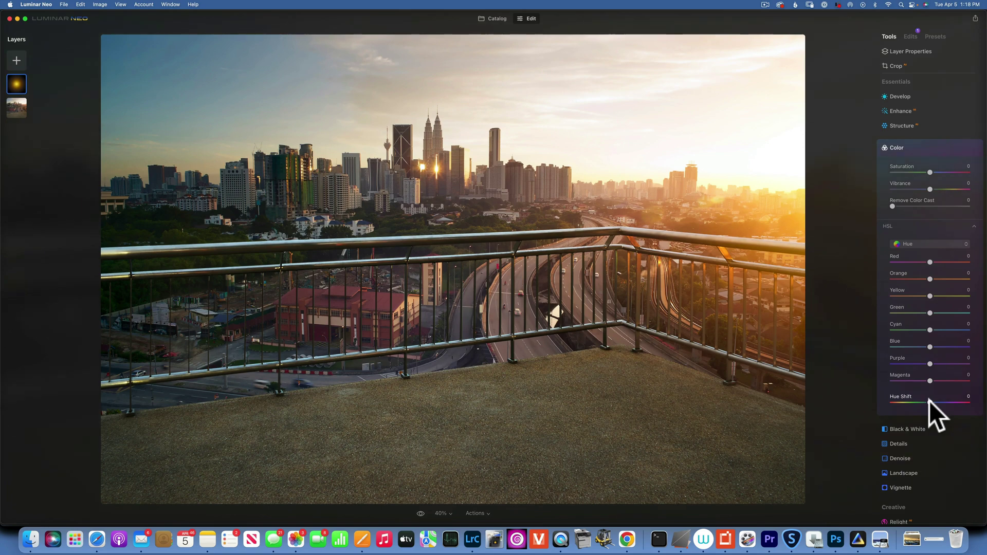
# Try shifting the glow's HSL hue toward pink and purple, then bring it back to orange
pyautogui.moveTo(927, 400); pyautogui.dragTo(925, 401)
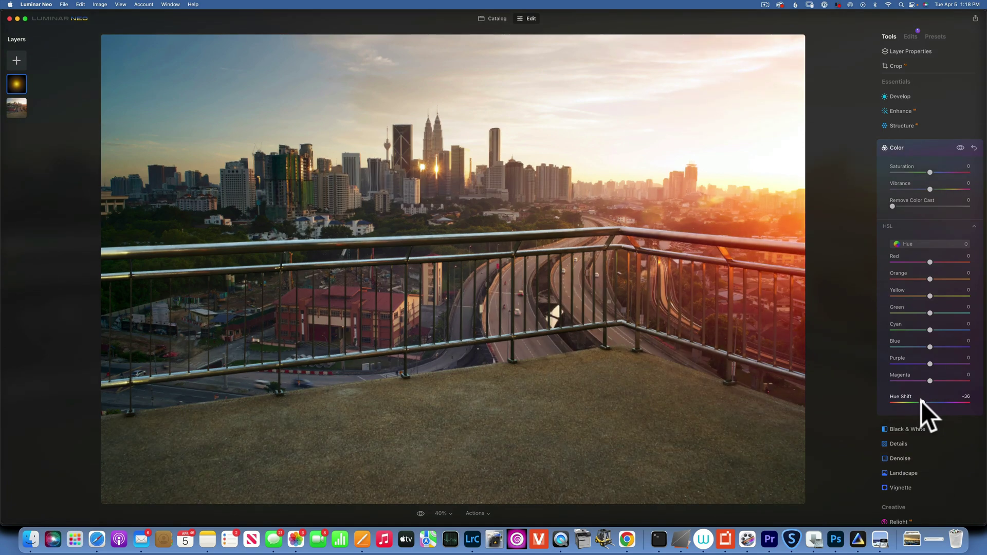
pyautogui.moveTo(918, 401)
pyautogui.mouseDown()
pyautogui.moveTo(979, 403)
pyautogui.moveTo(906, 400)
pyautogui.moveTo(921, 401)
pyautogui.mouseUp()
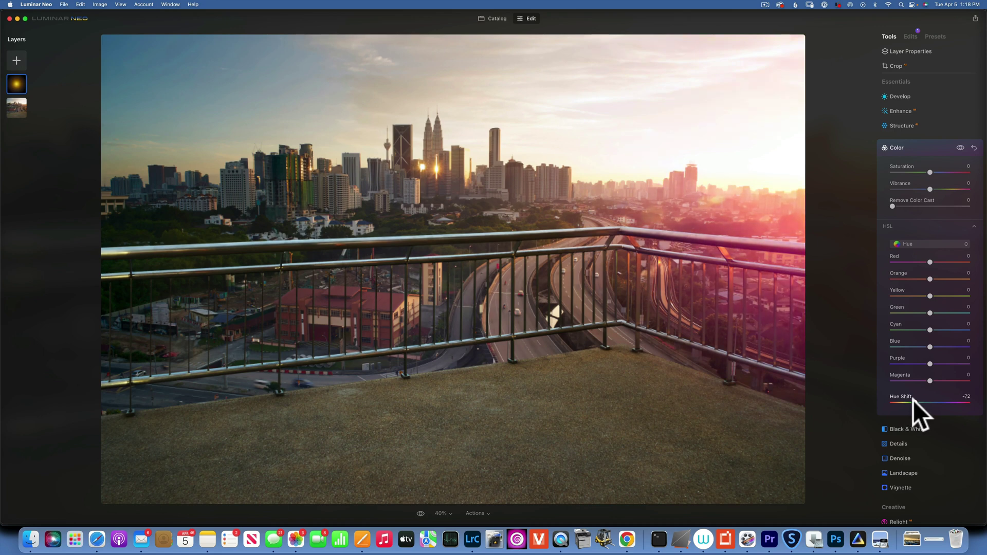
pyautogui.click(919, 402)
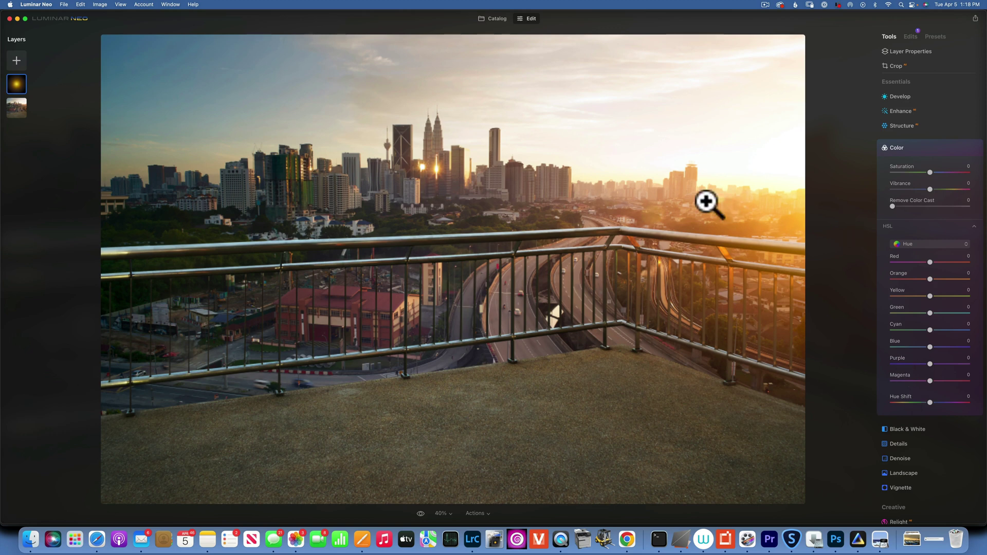
# Compare the orange glow with the unedited skyline, then go back to the sun album grid
pyautogui.click(420, 513)
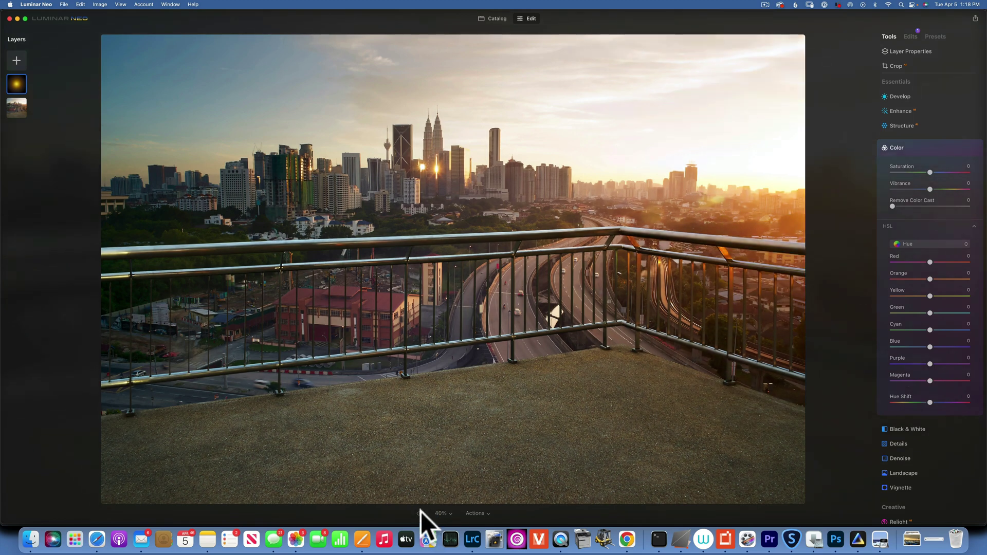
pyautogui.click(421, 512)
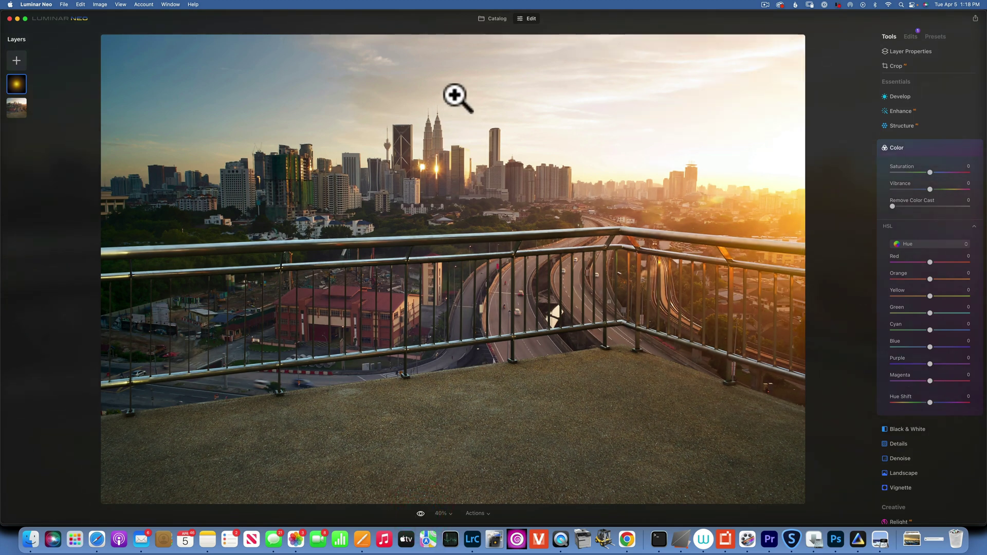
pyautogui.click(497, 18)
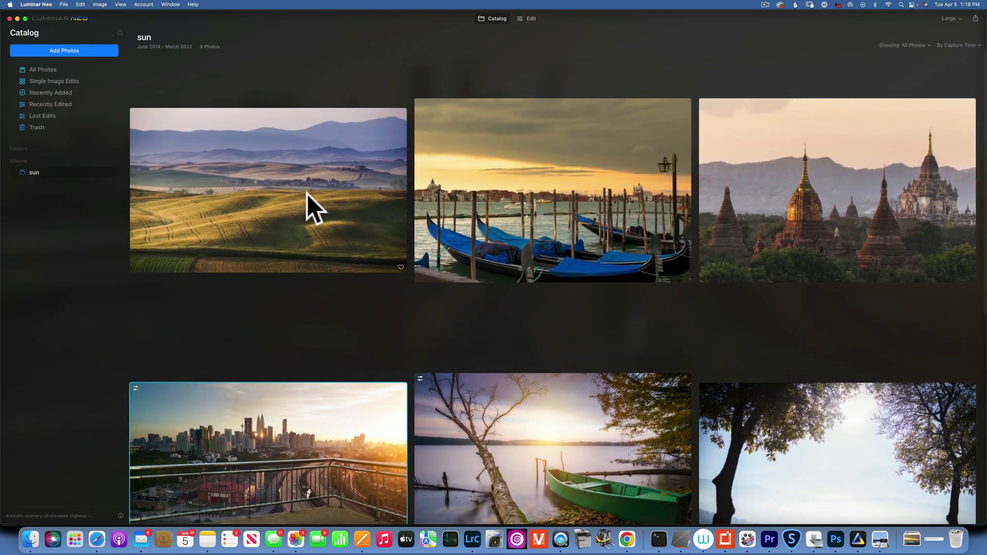
# Open the Tuscany hills photo in Edit and add the sun-gradient layer at 100 opacity, Screen blend
pyautogui.doubleClick(307, 194)
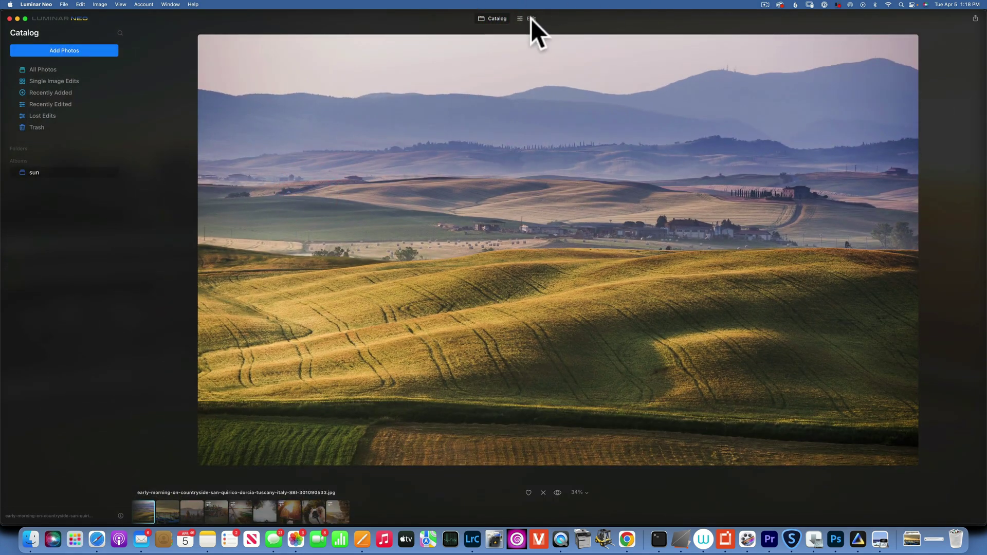
pyautogui.click(532, 18)
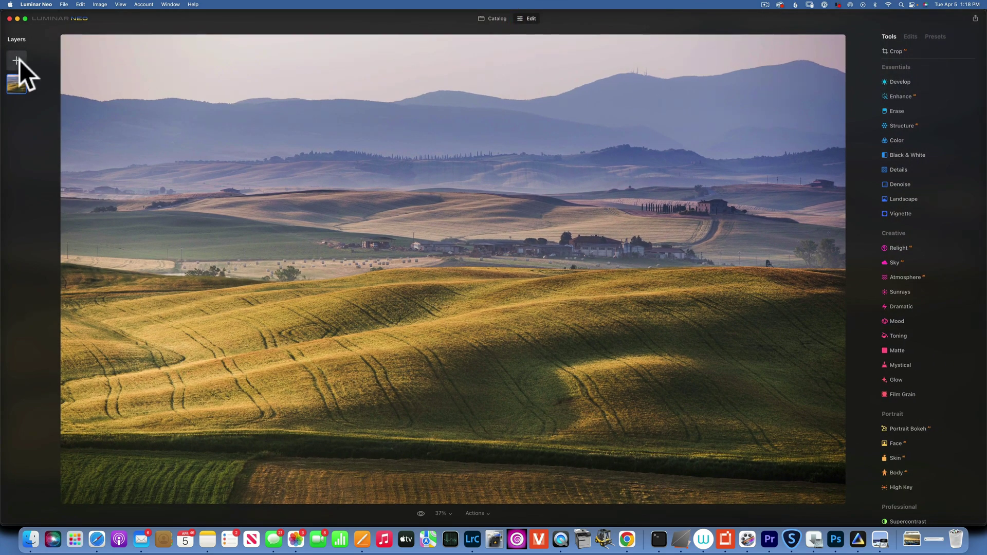
pyautogui.click(18, 60)
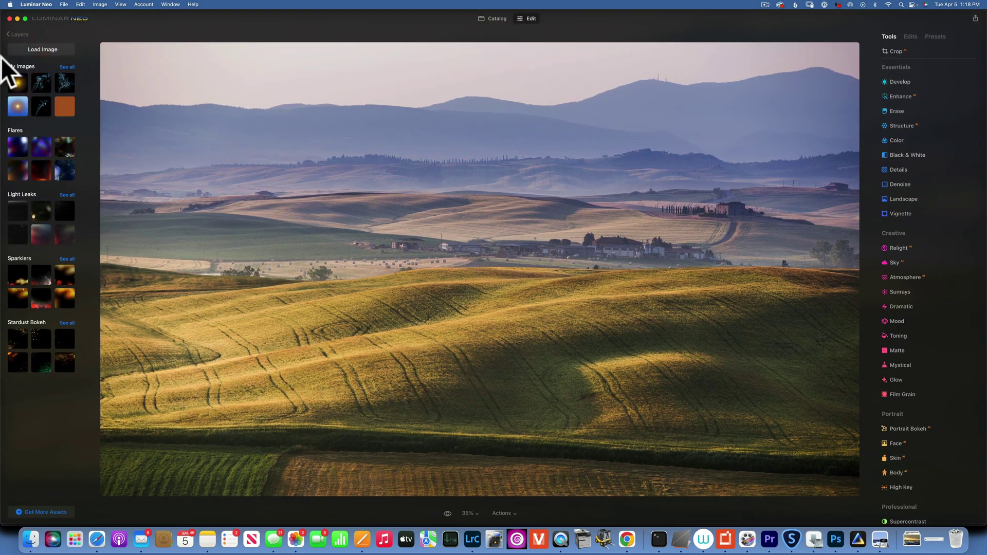
pyautogui.click(17, 85)
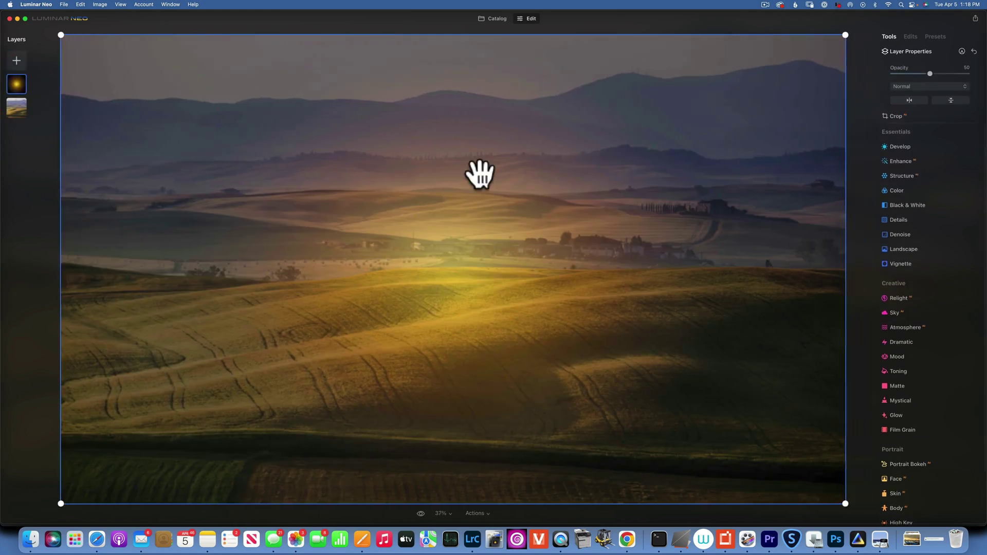
pyautogui.moveTo(928, 73); pyautogui.dragTo(985, 75)
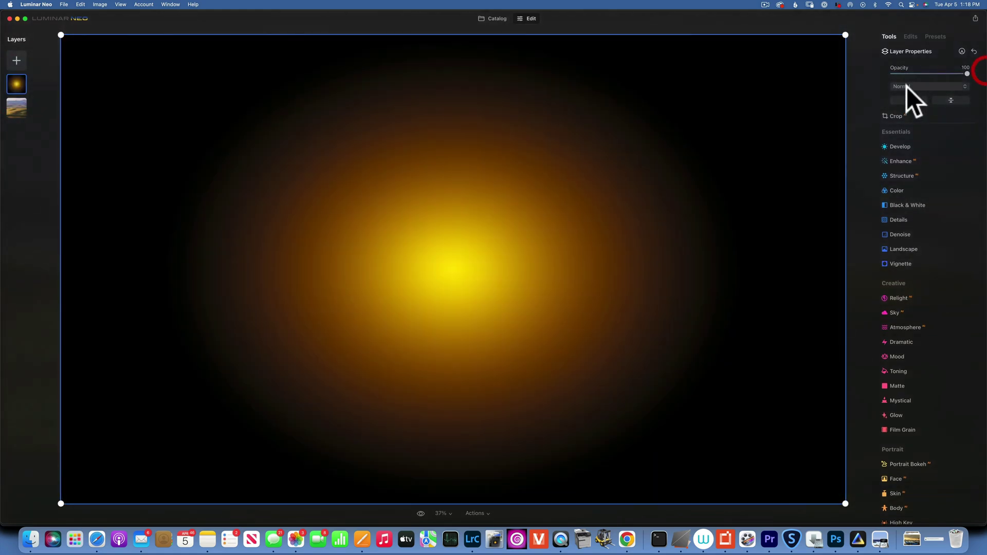
pyautogui.click(910, 87)
pyautogui.click(912, 148)
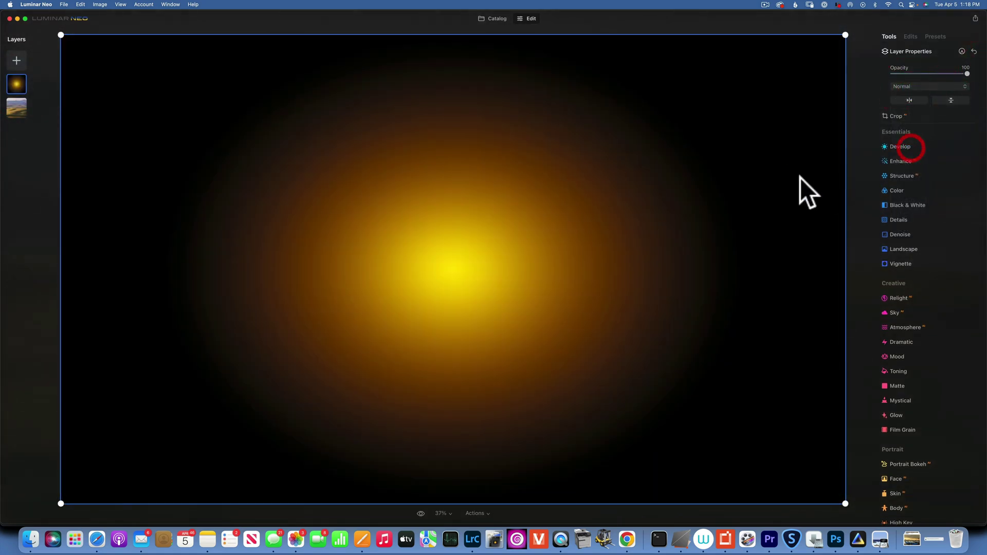
# Enlarge the sun glow and position it along the photo's left edge
pyautogui.moveTo(341, 261); pyautogui.dragTo(60, 249)
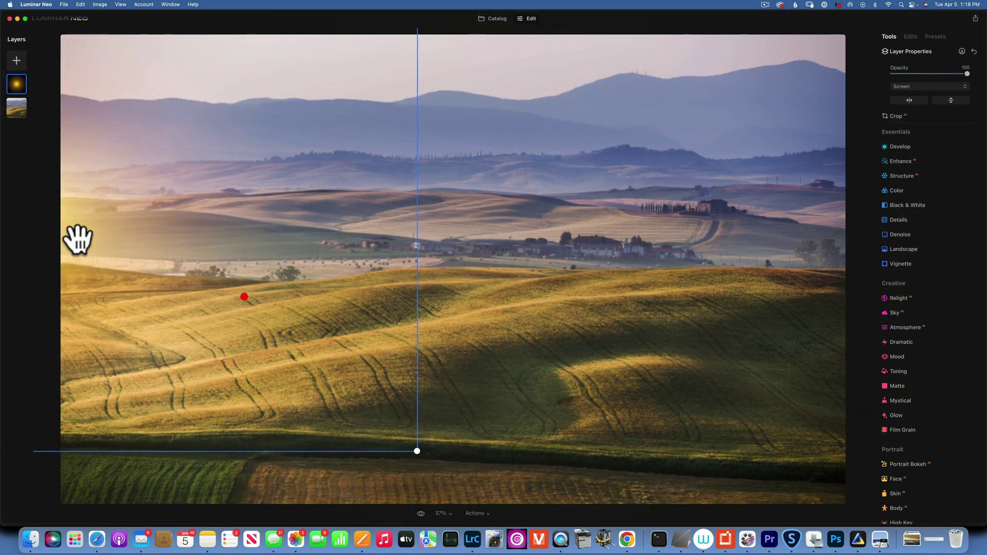
pyautogui.moveTo(413, 454); pyautogui.dragTo(926, 492)
pyautogui.moveTo(470, 381); pyautogui.dragTo(75, 233)
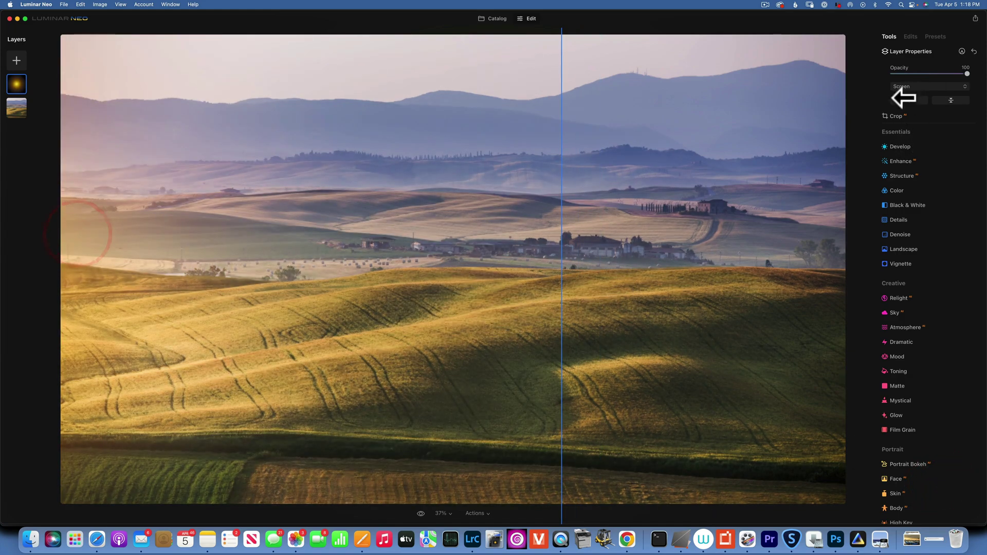
pyautogui.click(920, 51)
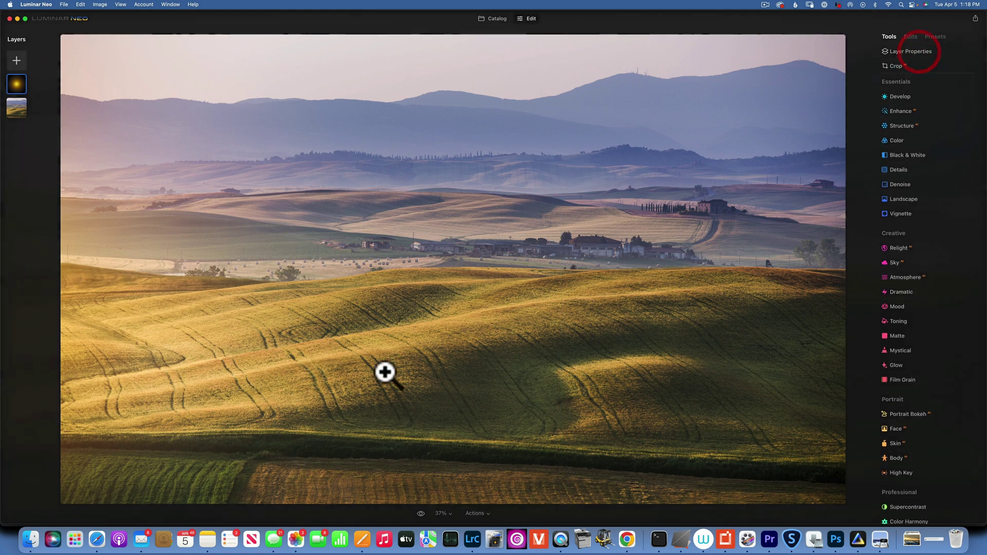
# Compare the glow edit against the original hills photo, then return to the catalog
pyautogui.click(421, 511)
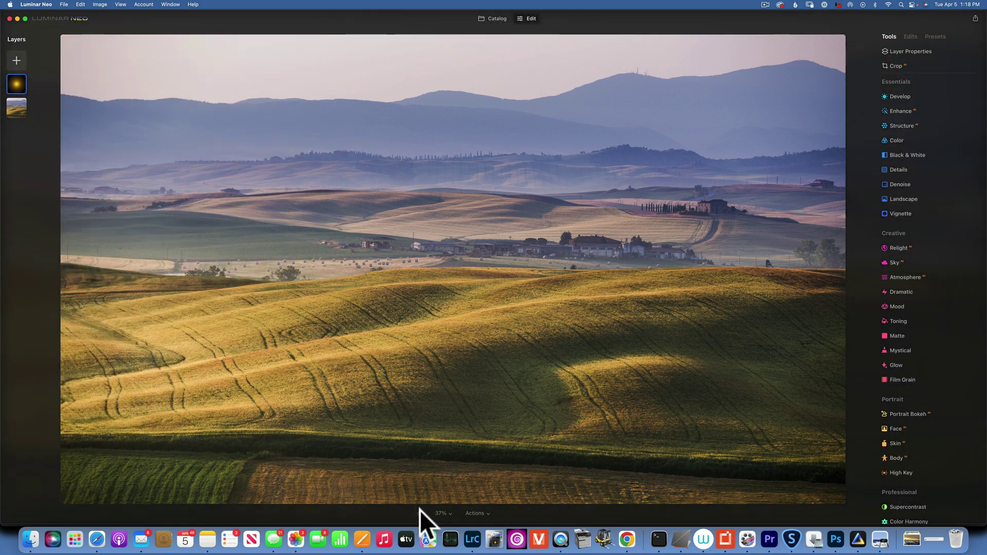
pyautogui.click(419, 510)
pyautogui.click(419, 511)
pyautogui.click(419, 510)
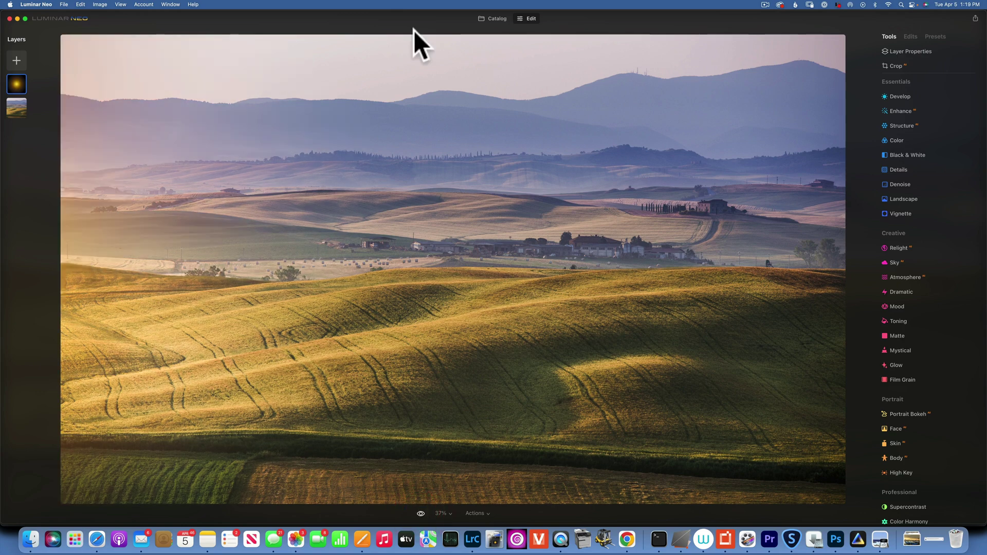
pyautogui.click(493, 18)
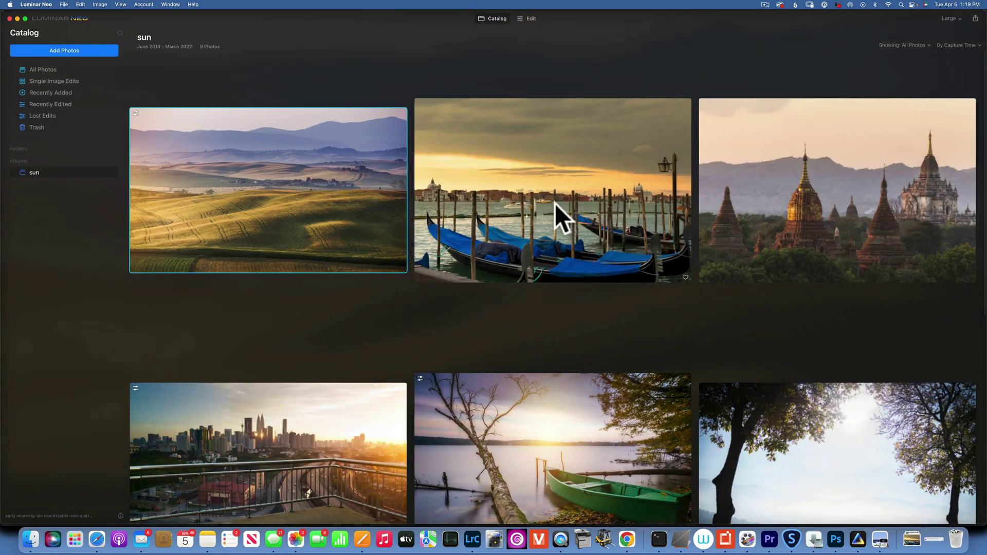
# Open the Venice gondola photo in Edit and add the sun-gradient layer at 100 opacity, Screen blend
pyautogui.click(551, 203)
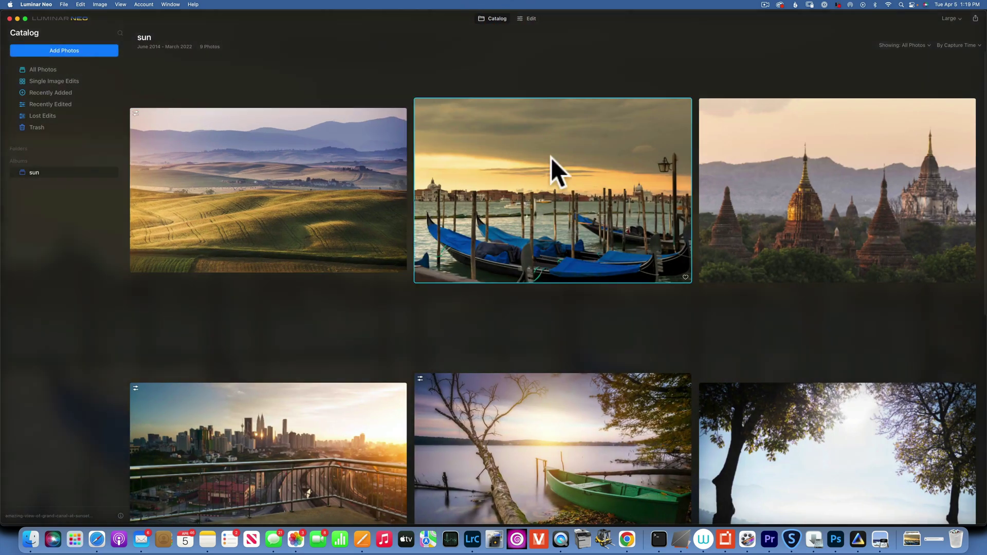
pyautogui.doubleClick(598, 196)
pyautogui.click(531, 18)
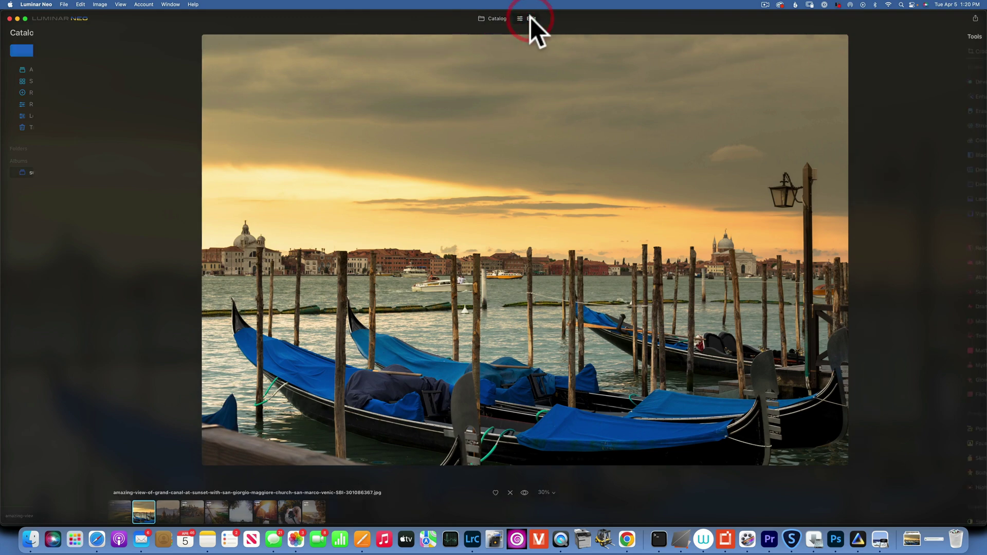
pyautogui.click(17, 60)
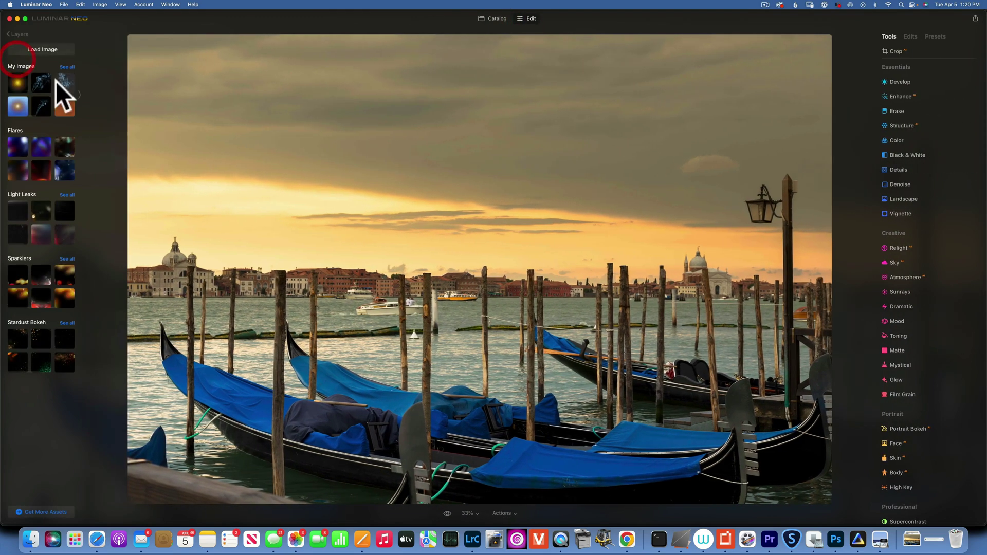
pyautogui.click(16, 82)
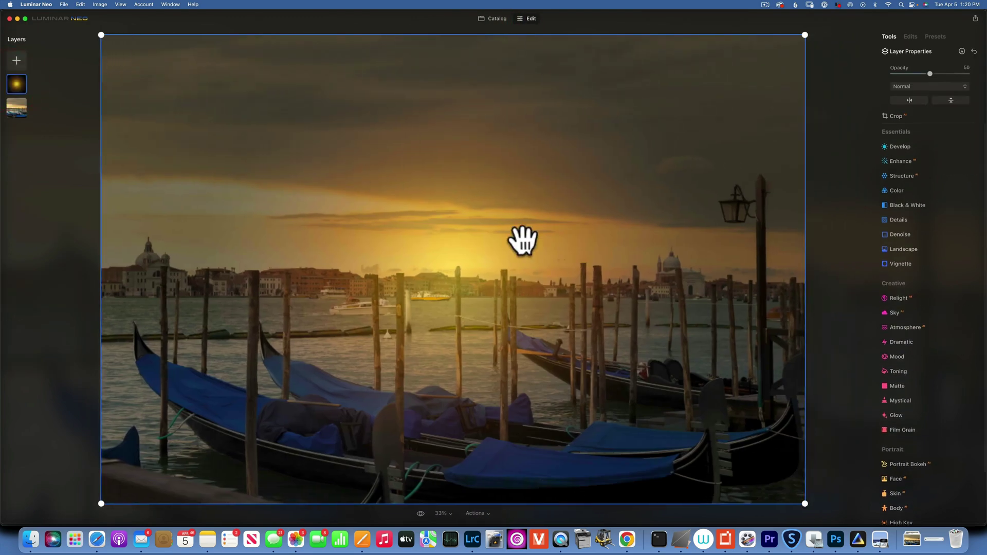
pyautogui.moveTo(930, 73); pyautogui.dragTo(973, 75)
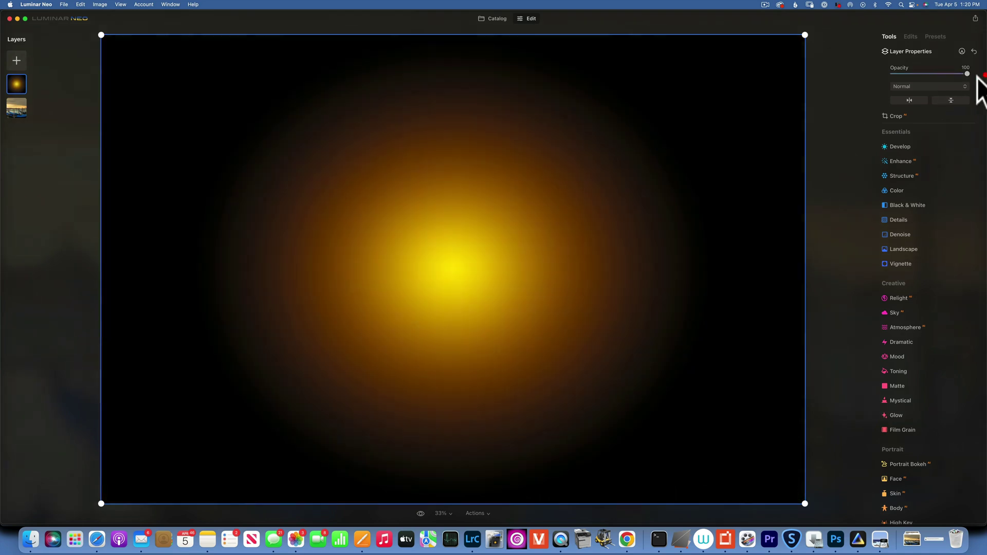
pyautogui.click(917, 85)
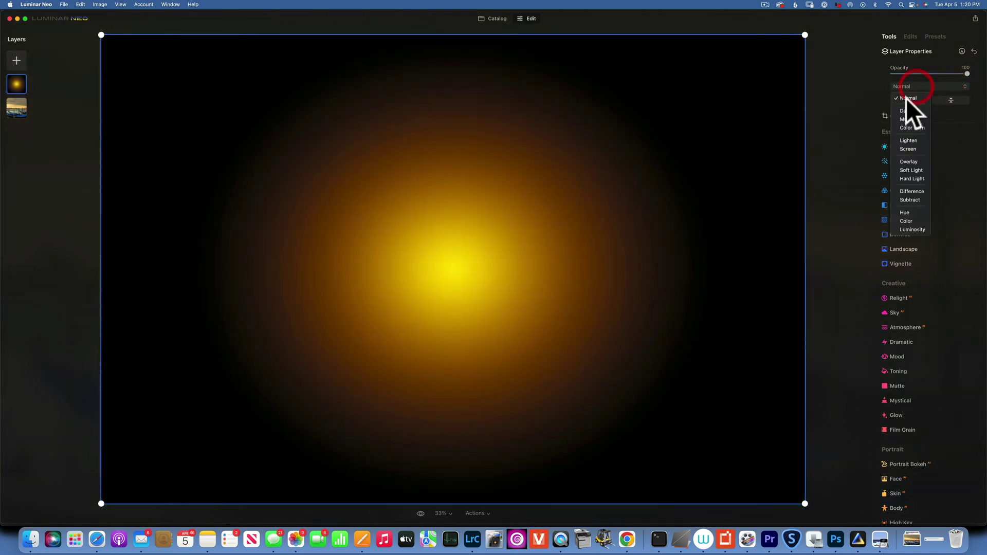
pyautogui.click(912, 149)
# Enlarge the glow into the upper-left sky, compare with the original, and return to the album
pyautogui.moveTo(488, 271); pyautogui.dragTo(221, 190)
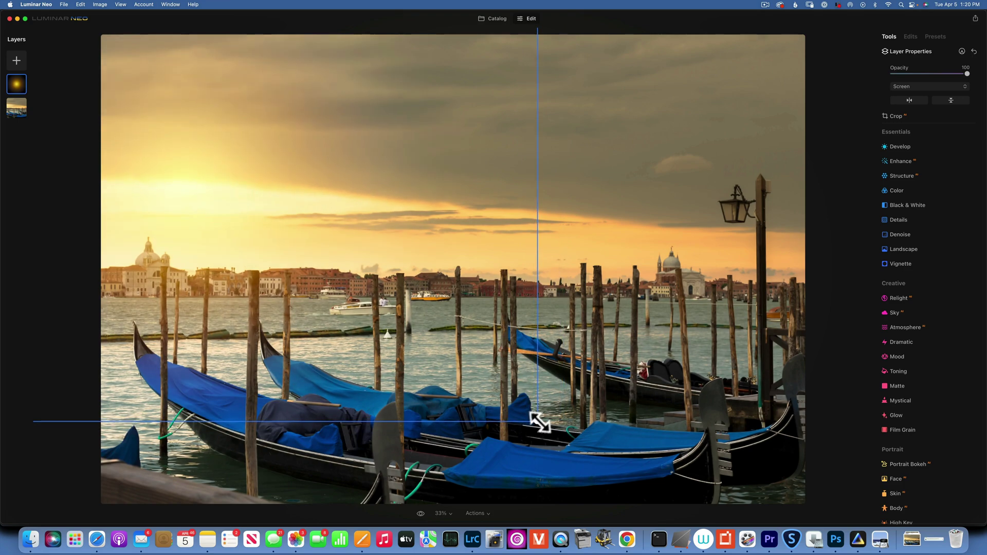
pyautogui.moveTo(539, 422); pyautogui.dragTo(838, 461)
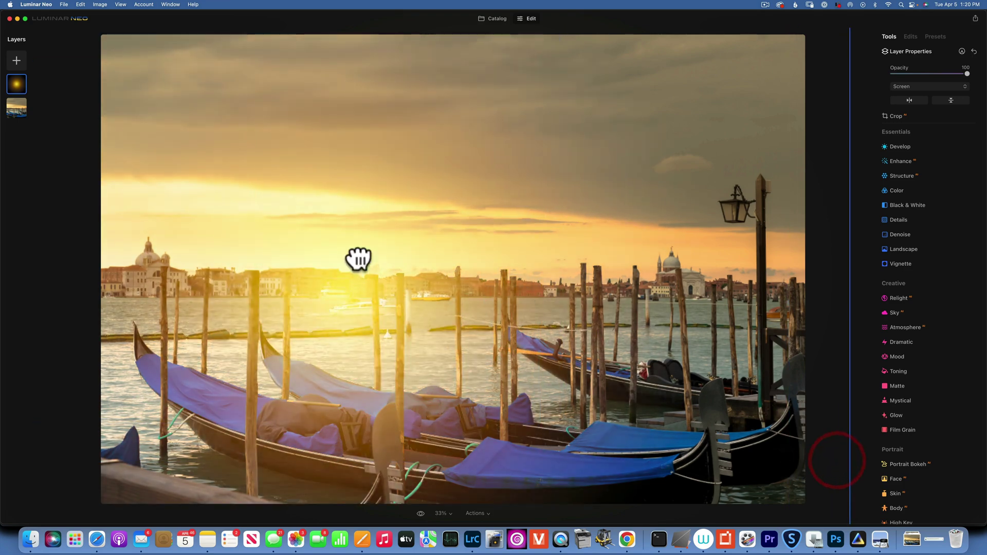
pyautogui.moveTo(249, 194)
pyautogui.mouseDown()
pyautogui.moveTo(216, 165)
pyautogui.moveTo(249, 202)
pyautogui.mouseUp()
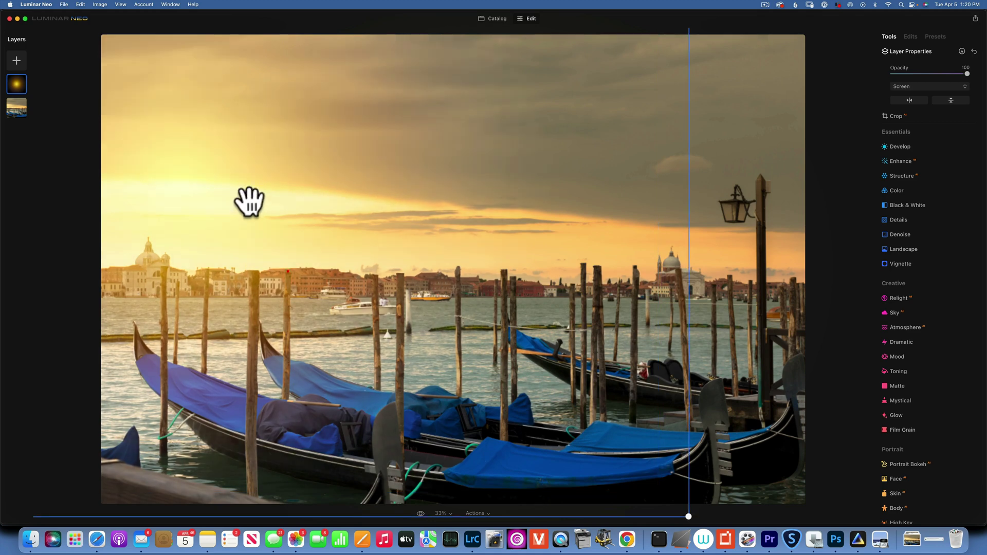
pyautogui.click(917, 50)
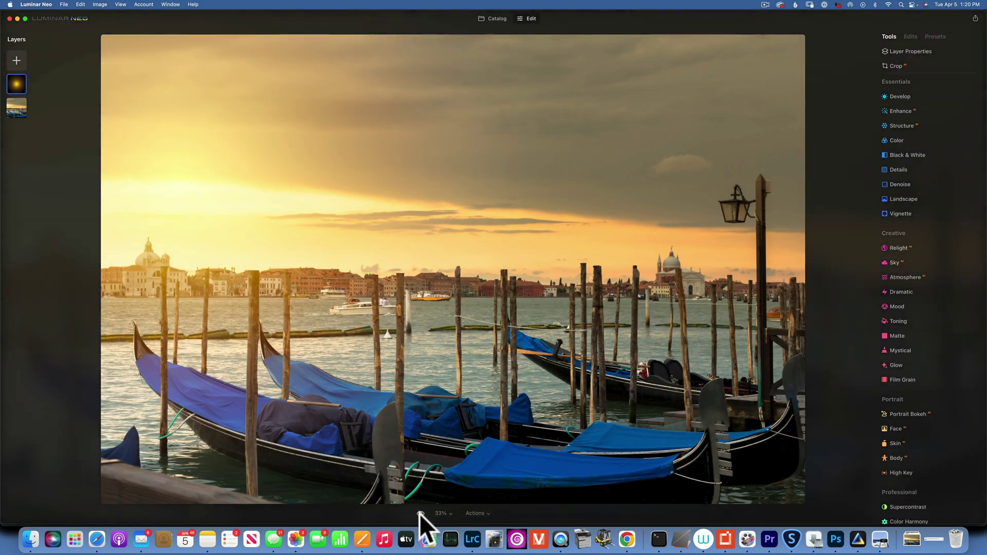
pyautogui.moveTo(419, 513); pyautogui.dragTo(421, 514)
pyautogui.click(494, 19)
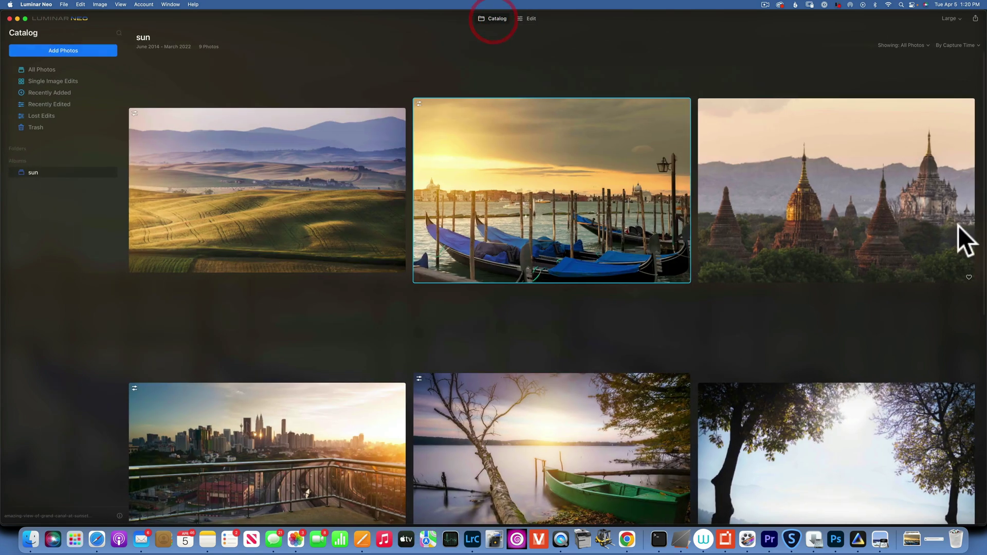
# Open the park photo of the couple in Edit and add the sun-gradient layer at 100 opacity, Screen blend
pyautogui.scroll(-5, 877, 304)
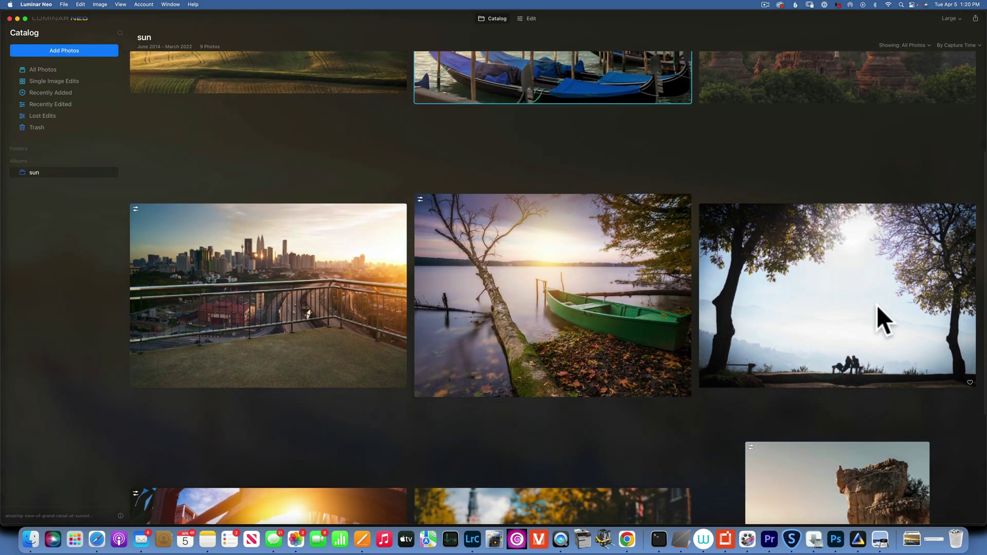
pyautogui.doubleClick(877, 304)
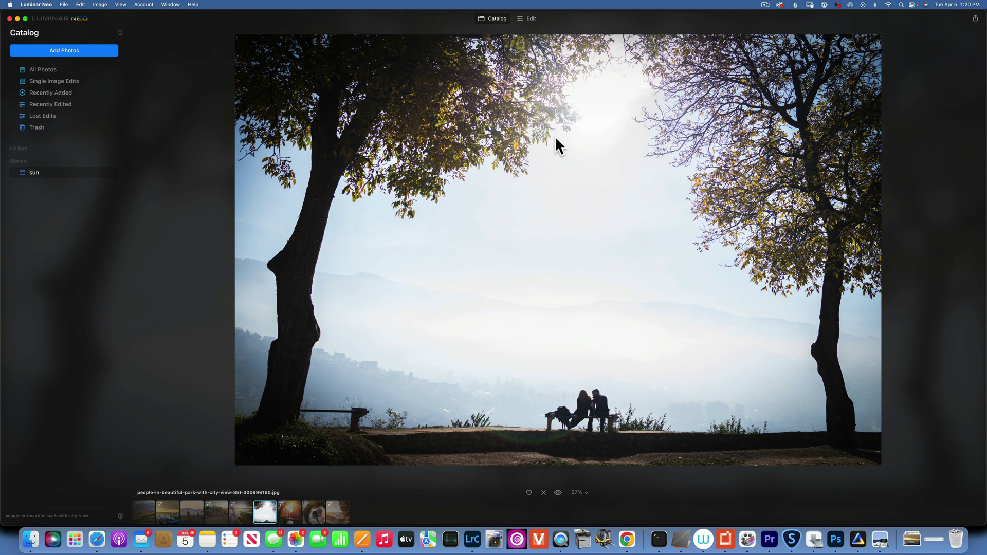
pyautogui.click(530, 19)
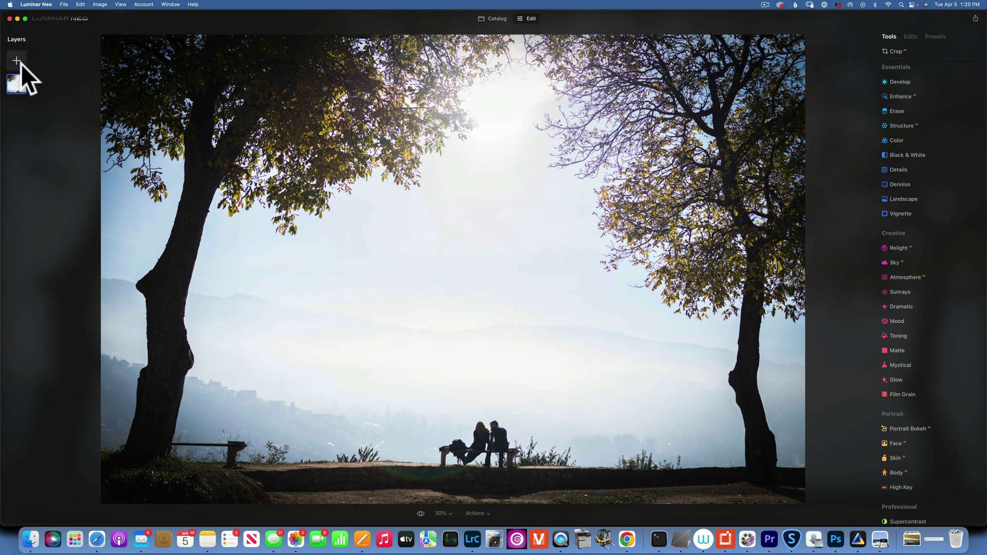
pyautogui.click(16, 61)
pyautogui.click(17, 82)
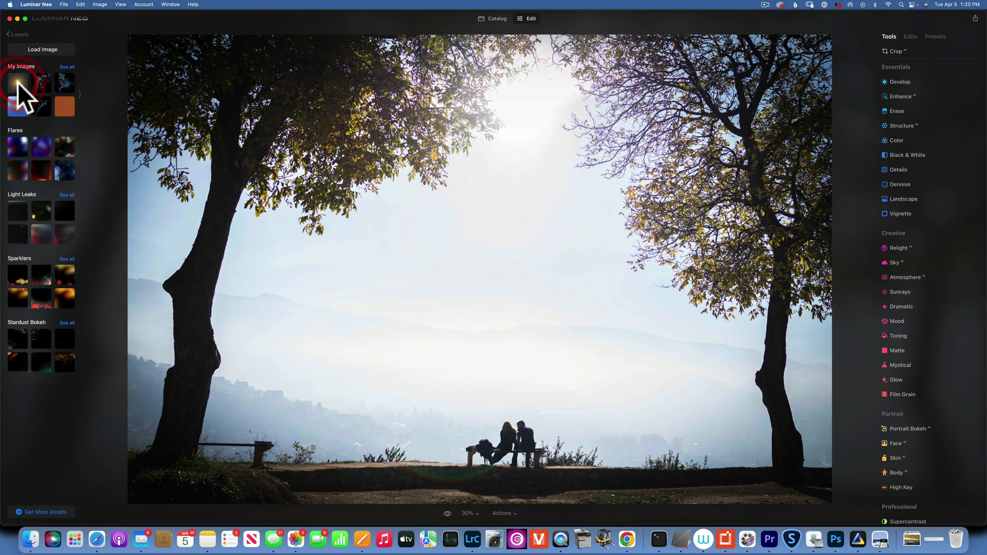
pyautogui.doubleClick(930, 71)
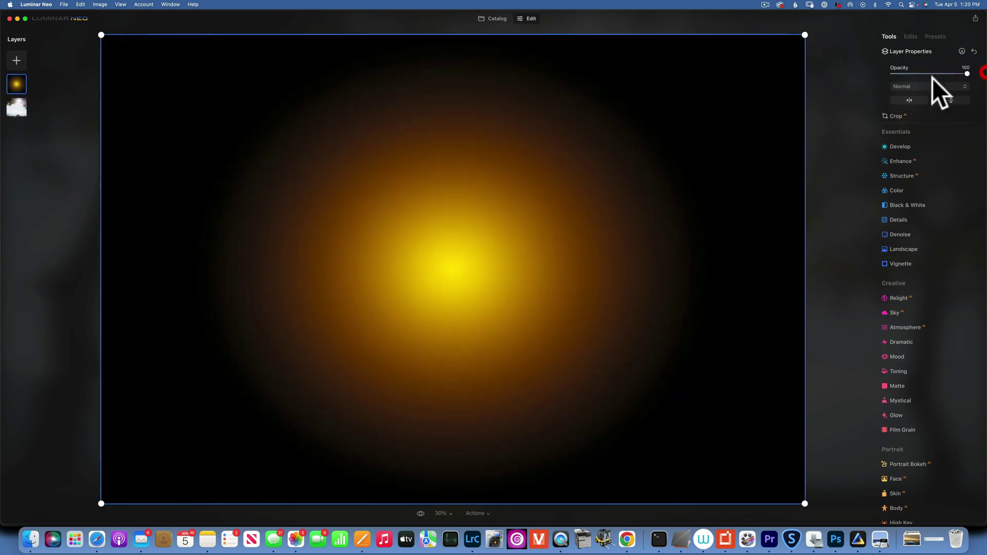
pyautogui.click(921, 87)
pyautogui.click(913, 150)
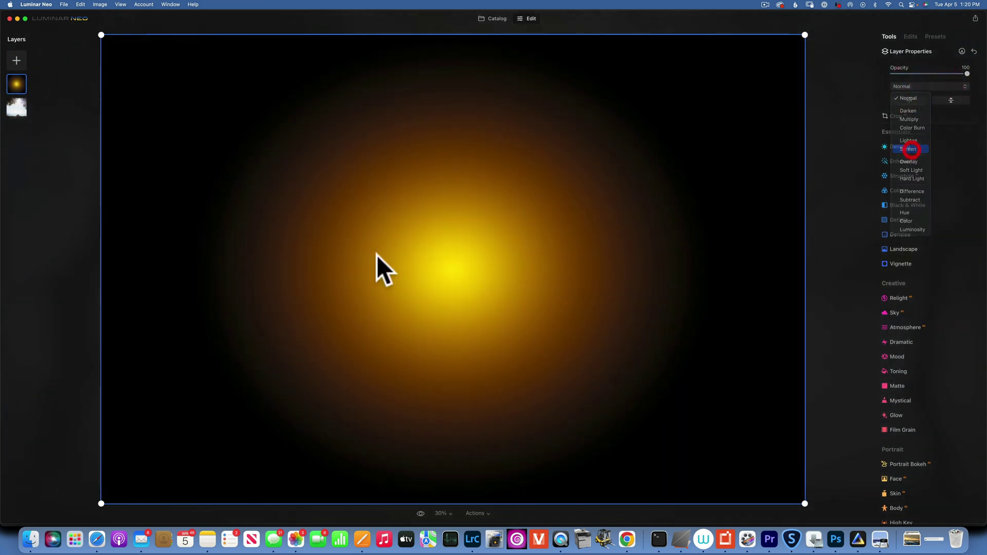
# Move the glow into the bright sky between the trees, compare with the original, and return
pyautogui.moveTo(441, 282); pyautogui.dragTo(497, 125)
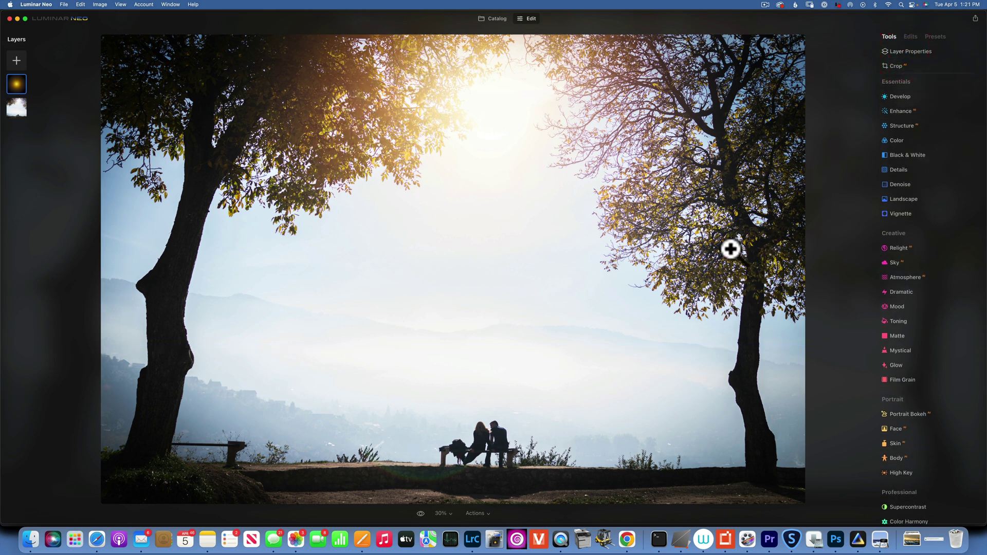
pyautogui.click(420, 512)
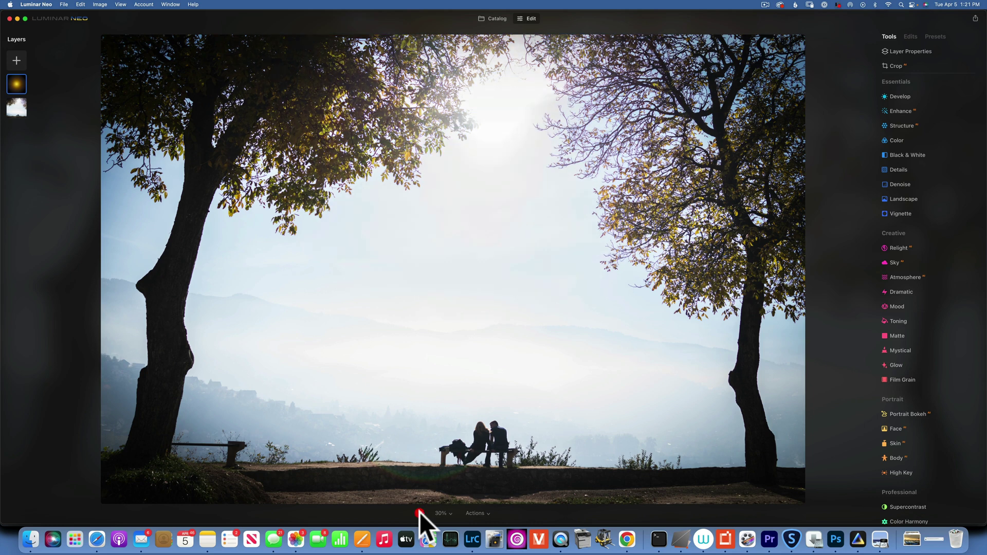
pyautogui.click(420, 512)
pyautogui.click(420, 513)
pyautogui.click(420, 512)
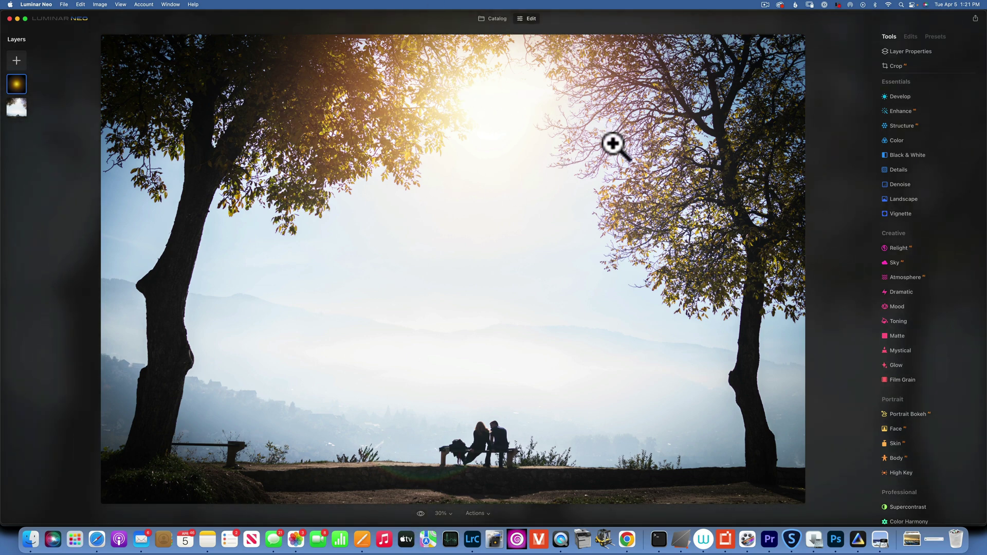
pyautogui.click(494, 18)
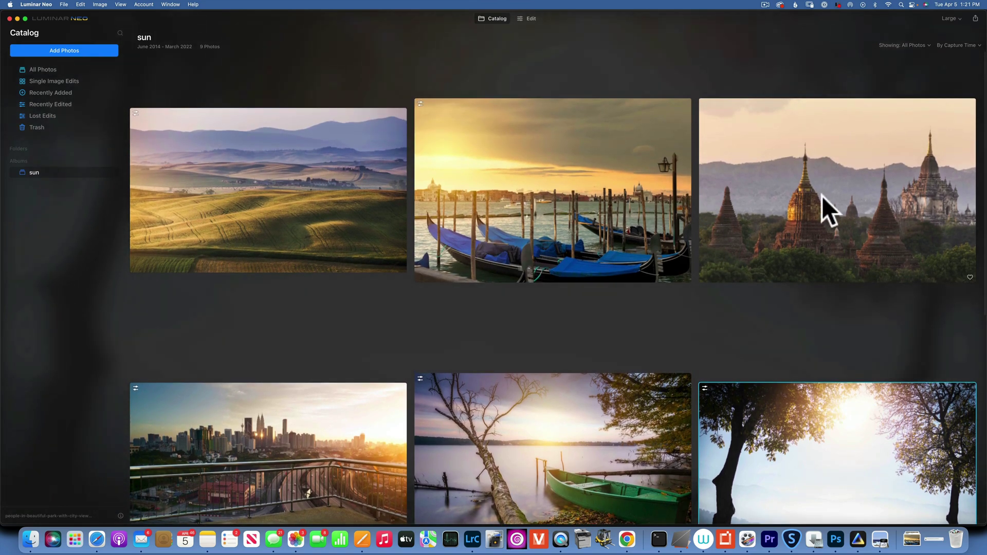
# Open the Bagan pagoda photo in Edit and add the sun flare layer at 100 opacity, Screen blend
pyautogui.doubleClick(820, 194)
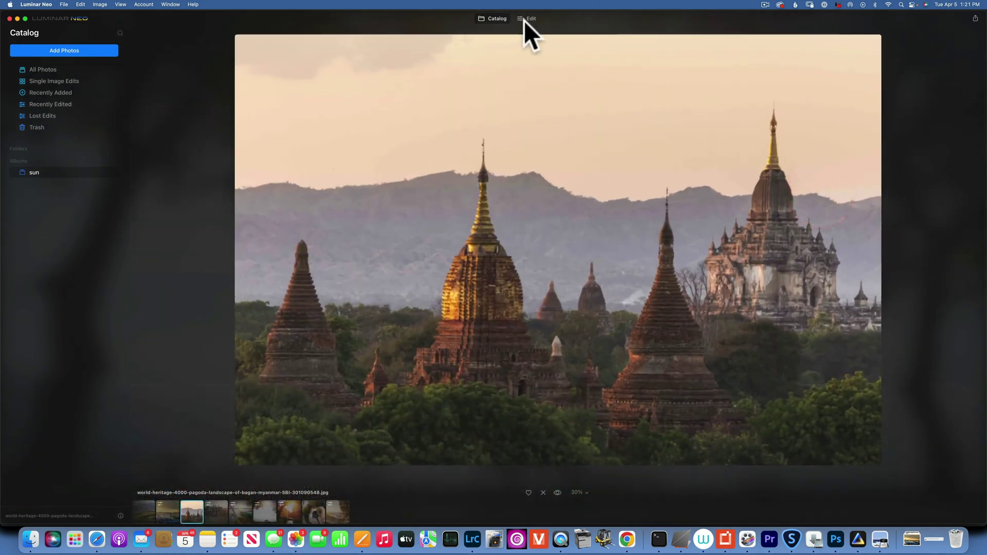
pyautogui.click(532, 18)
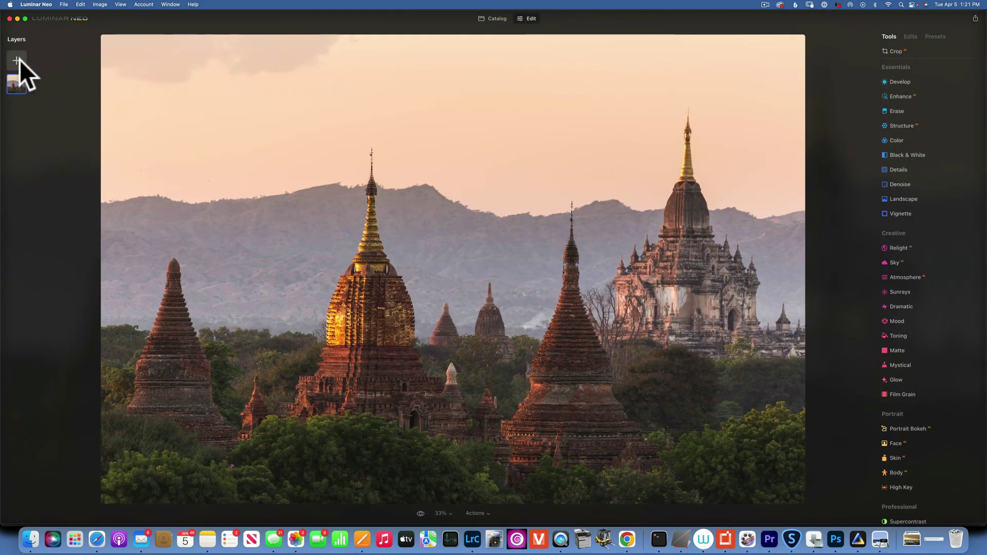
pyautogui.click(17, 60)
pyautogui.click(21, 82)
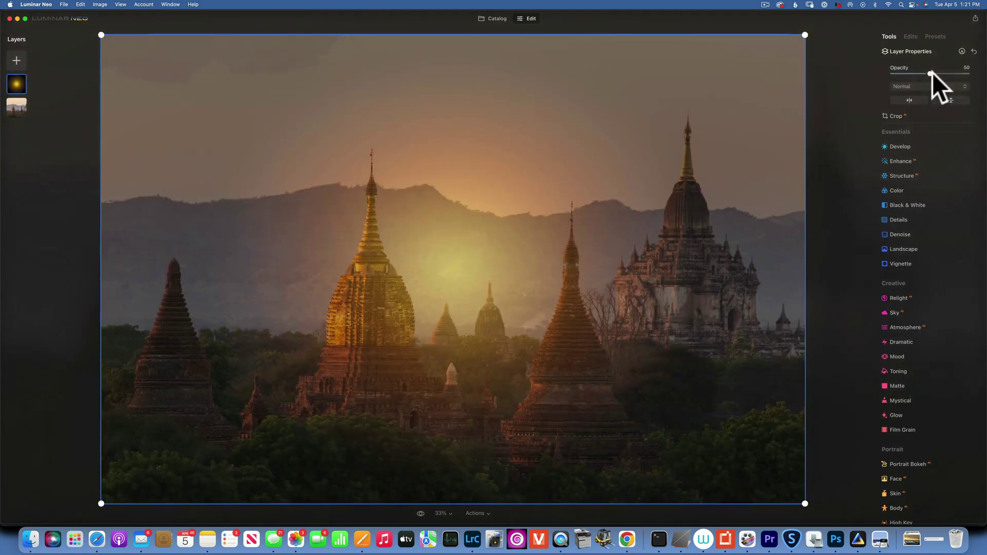
pyautogui.moveTo(931, 74); pyautogui.dragTo(977, 73)
pyautogui.click(917, 88)
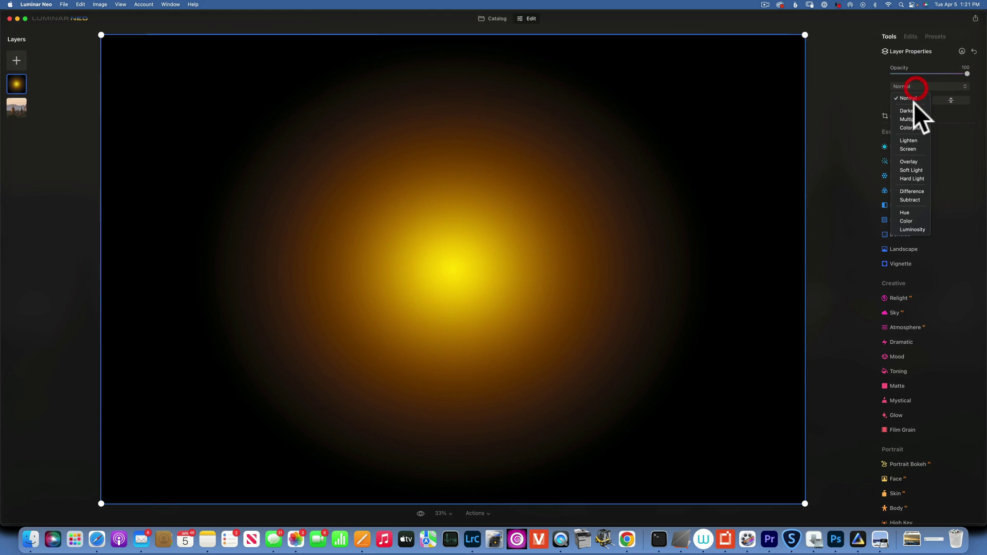
pyautogui.click(915, 148)
# Enlarge the flare and place the sun glow in the sky left of the temples
pyautogui.moveTo(468, 260); pyautogui.dragTo(85, 235)
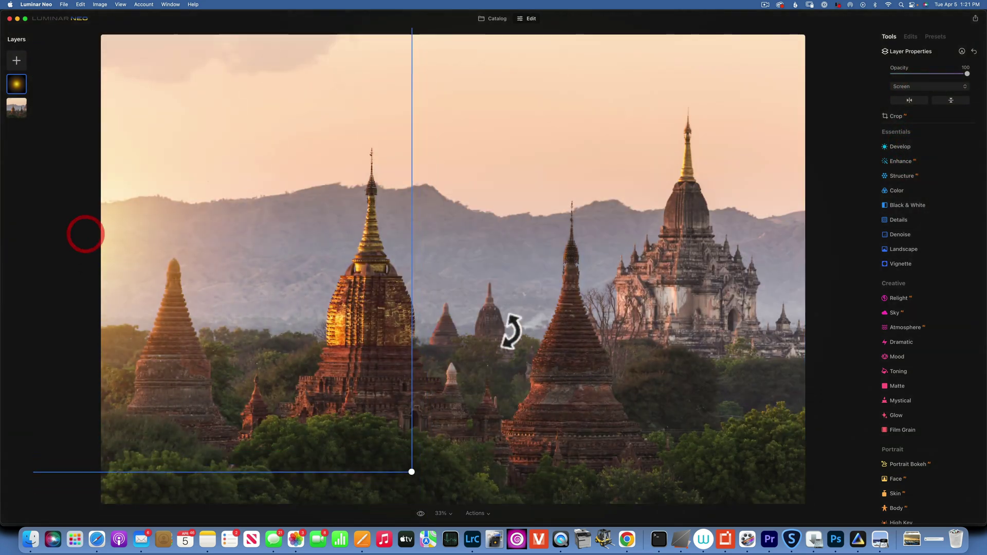
pyautogui.moveTo(411, 473); pyautogui.dragTo(787, 494)
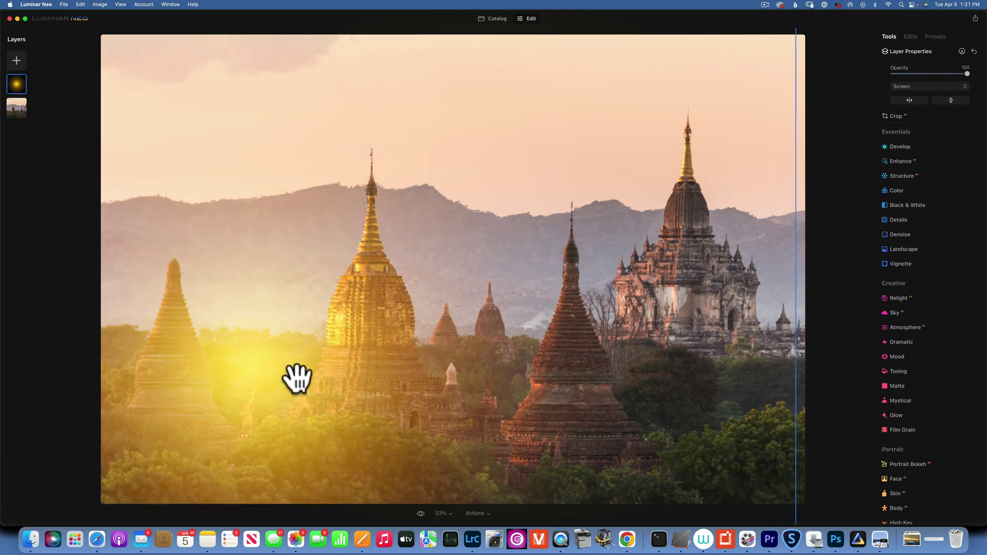
pyautogui.moveTo(297, 379); pyautogui.dragTo(139, 237)
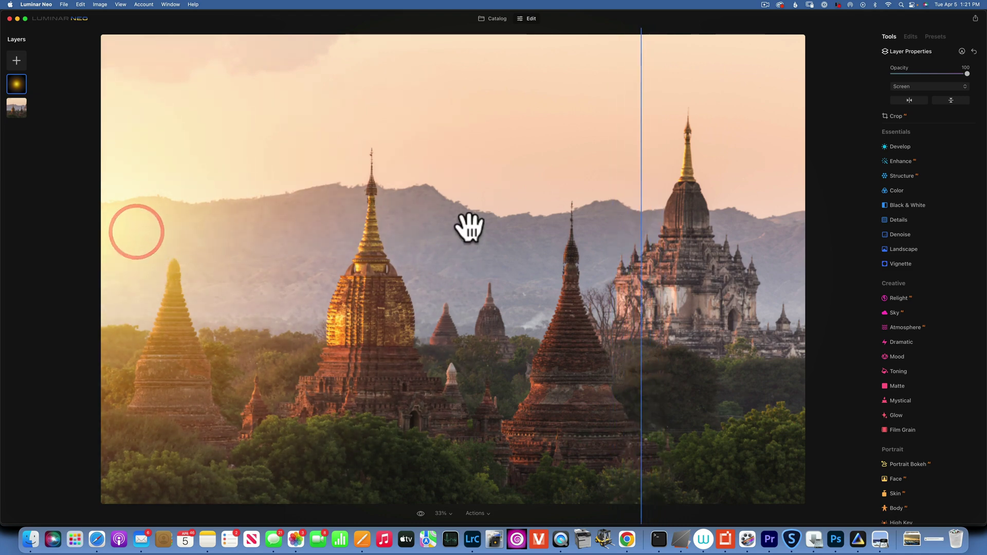
pyautogui.click(924, 51)
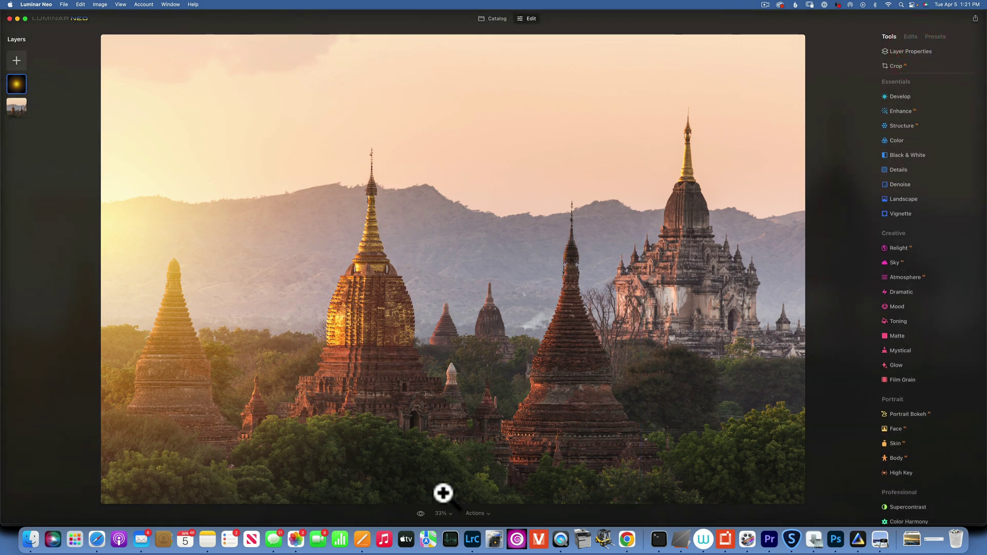
# Compare the pagoda edit against the original, then go back to the sun album photos
pyautogui.click(419, 512)
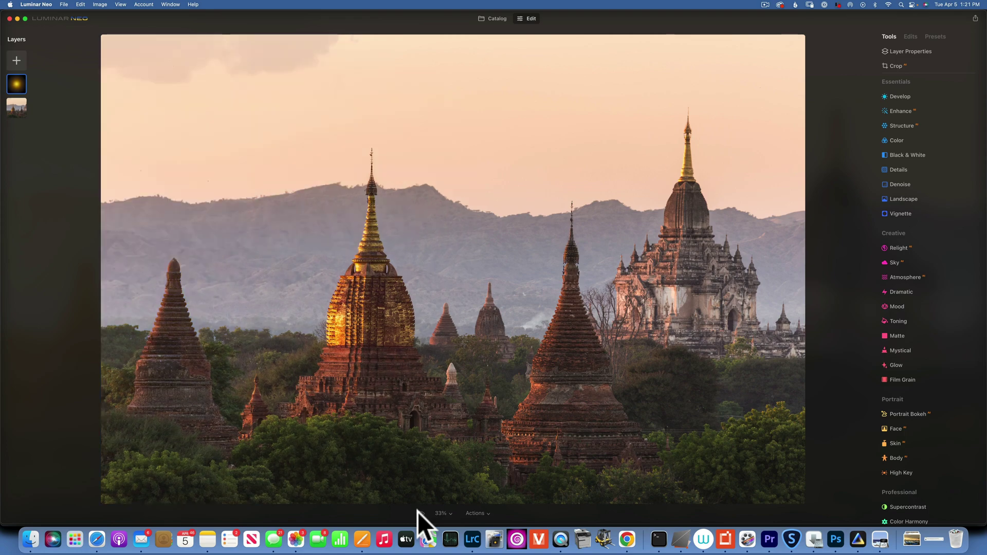
pyautogui.click(420, 513)
pyautogui.click(419, 513)
pyautogui.click(418, 513)
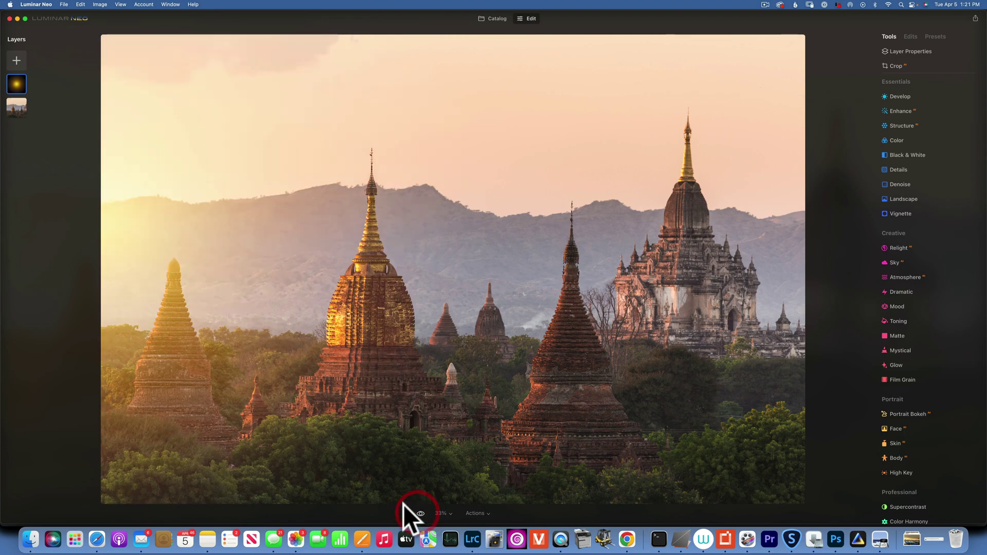
pyautogui.click(496, 19)
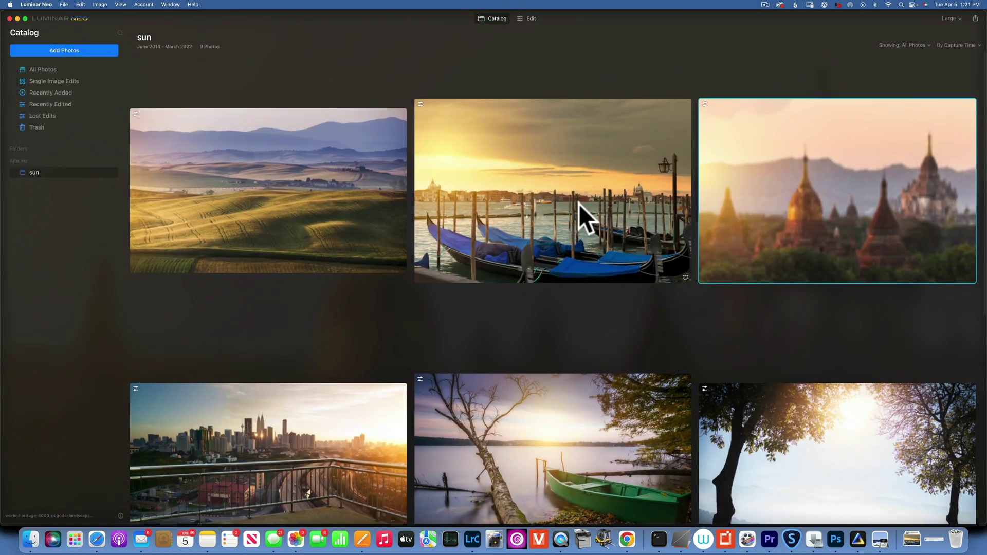
# Open the canal photo of the woman in Edit and add the sun glow image as a layer
pyautogui.scroll(-5, 579, 204)
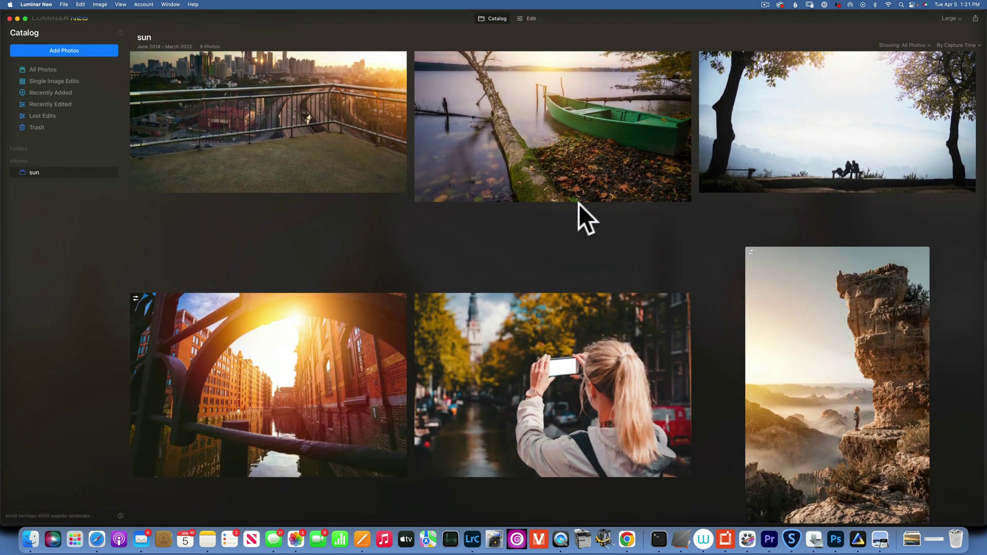
pyautogui.click(494, 336)
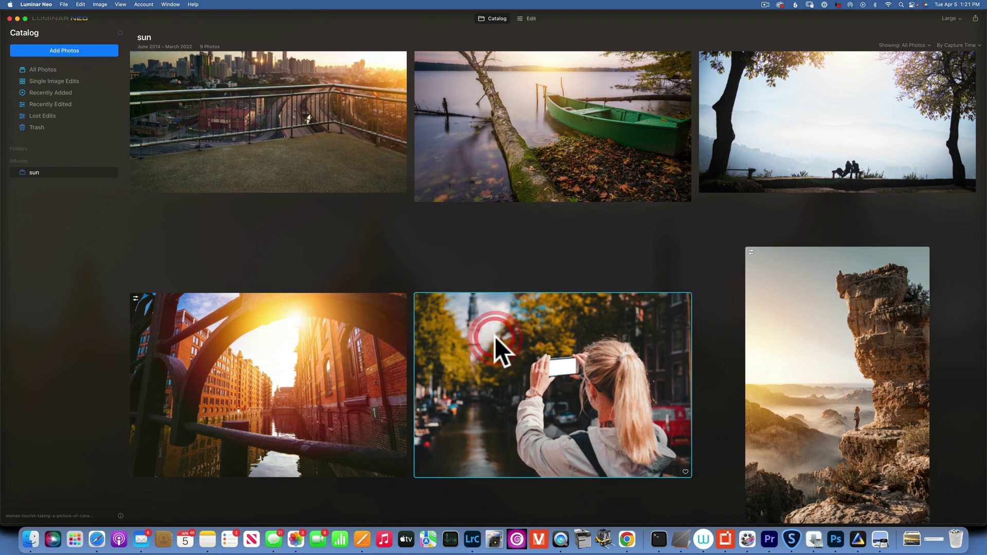
pyautogui.doubleClick(494, 337)
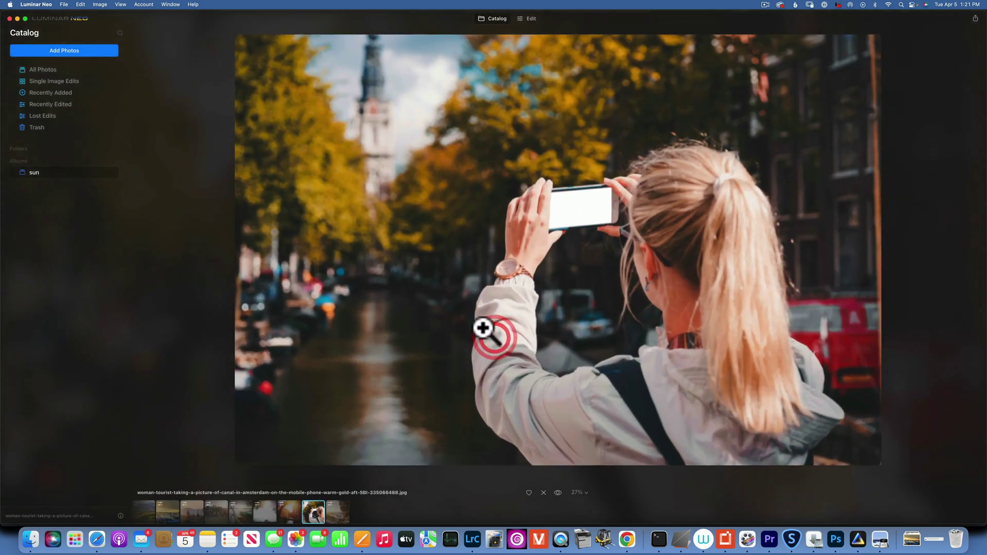
pyautogui.click(532, 18)
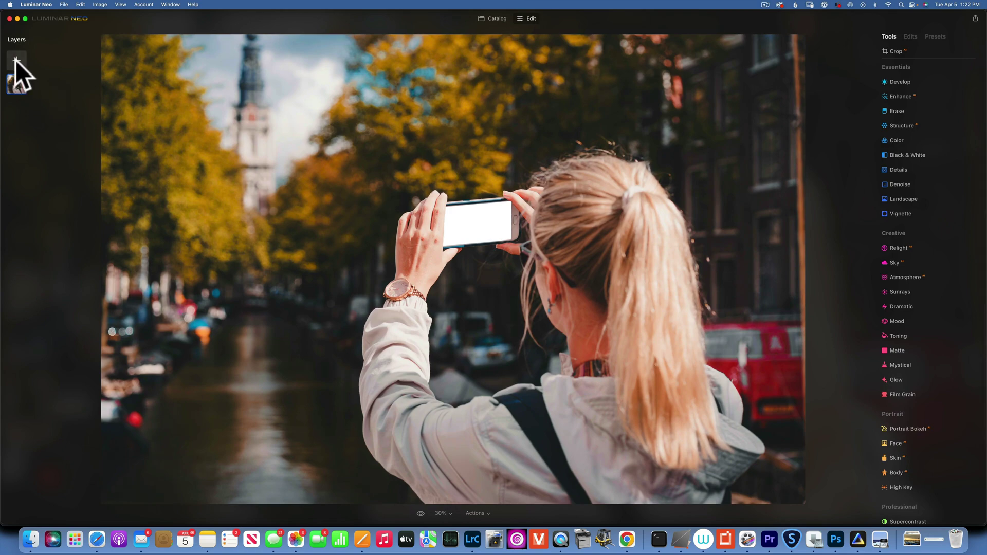
pyautogui.click(15, 60)
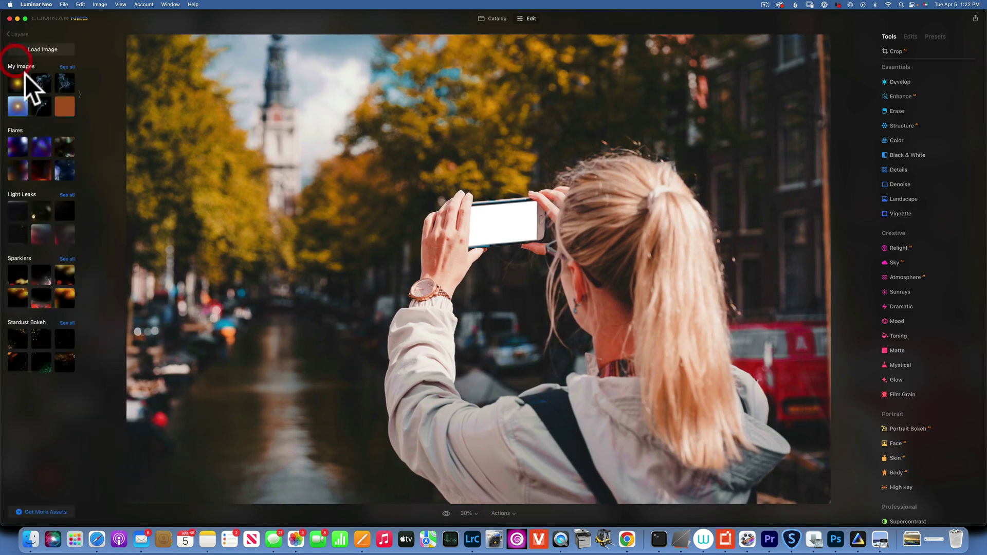
pyautogui.click(16, 89)
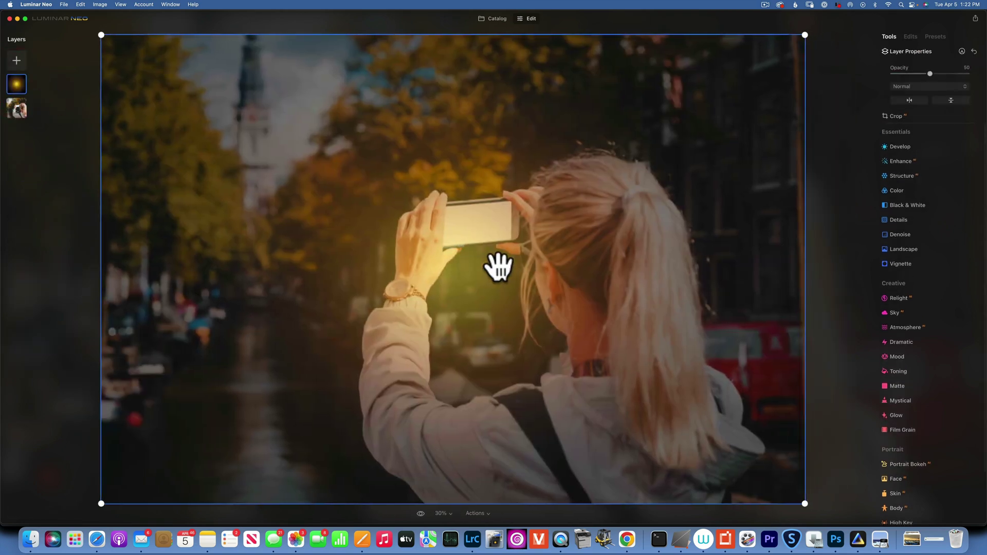
# Enlarge the glow, place it near the tower at upper left, and set it to Screen blending
pyautogui.moveTo(498, 265); pyautogui.dragTo(282, 121)
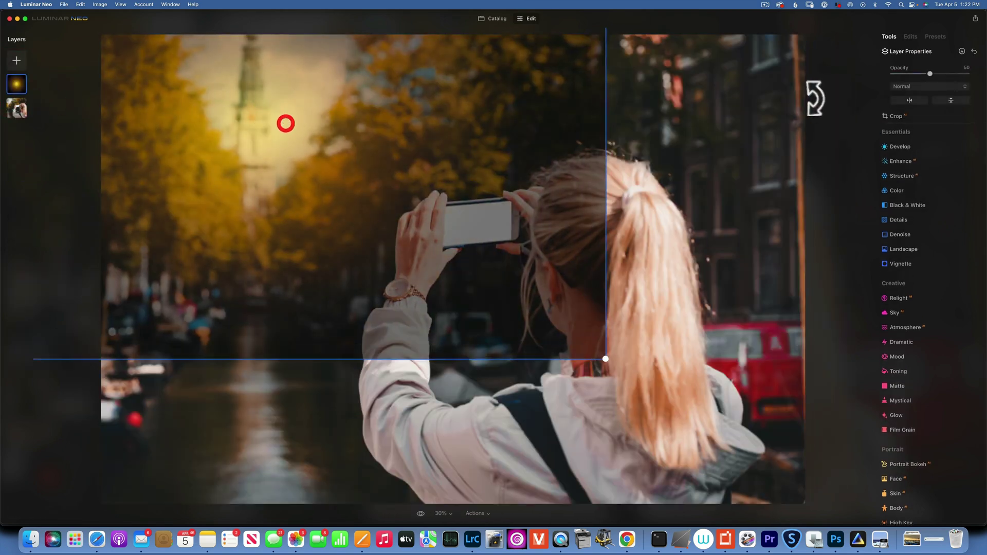
pyautogui.moveTo(603, 360); pyautogui.dragTo(677, 399)
pyautogui.moveTo(332, 161); pyautogui.dragTo(304, 142)
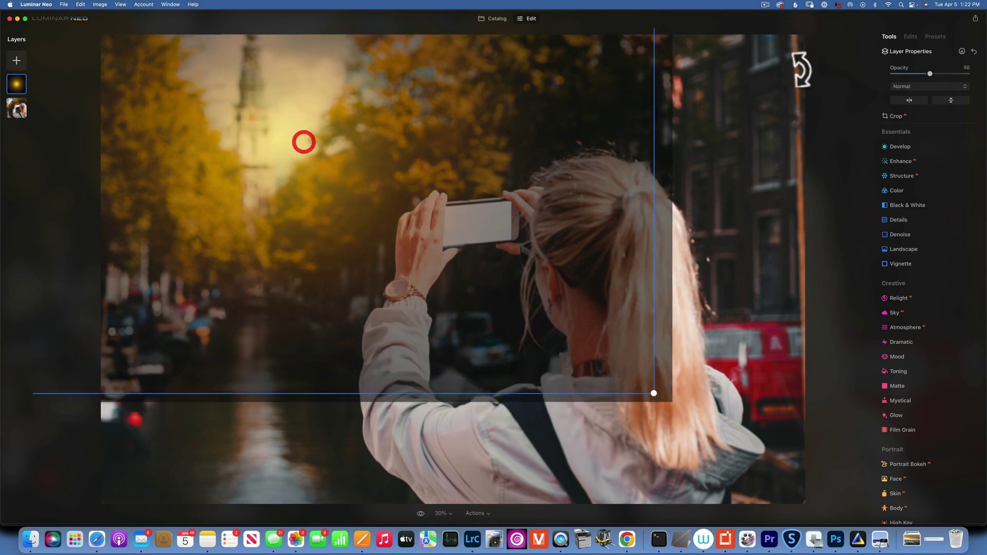
pyautogui.click(926, 86)
pyautogui.click(917, 149)
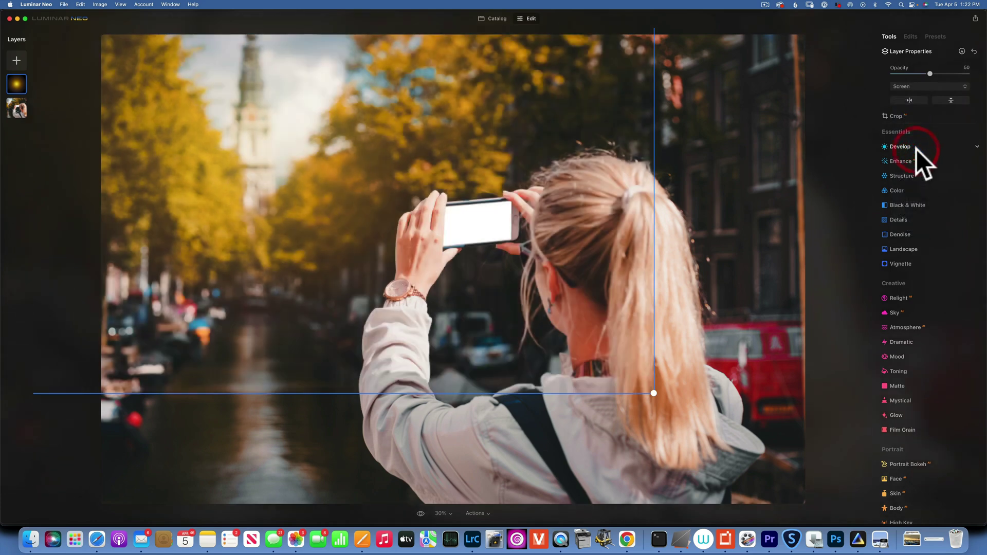
pyautogui.click(918, 51)
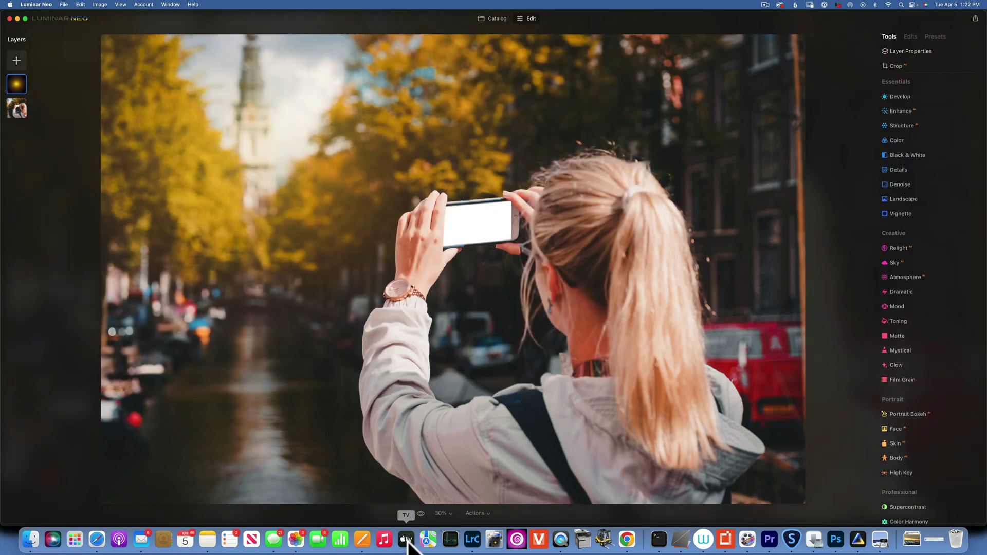
# Compare the canal photo with and without the glow, then return to the album grid
pyautogui.click(420, 513)
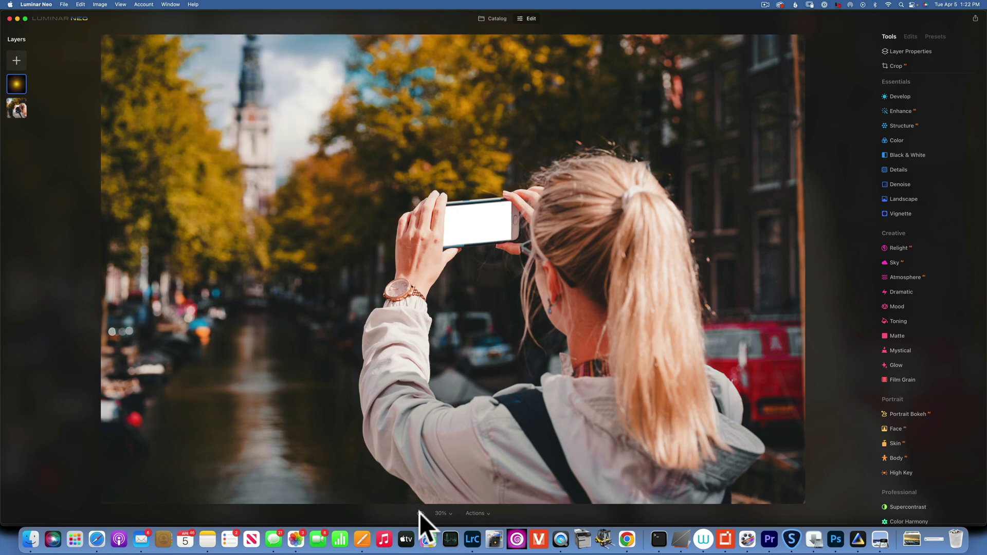
pyautogui.click(420, 513)
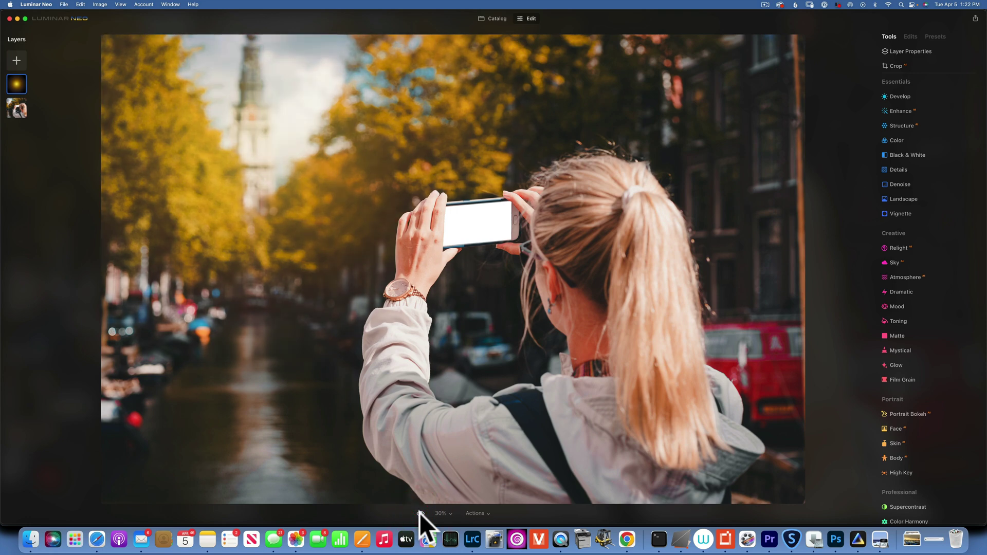
pyautogui.click(420, 513)
pyautogui.click(420, 514)
pyautogui.click(502, 18)
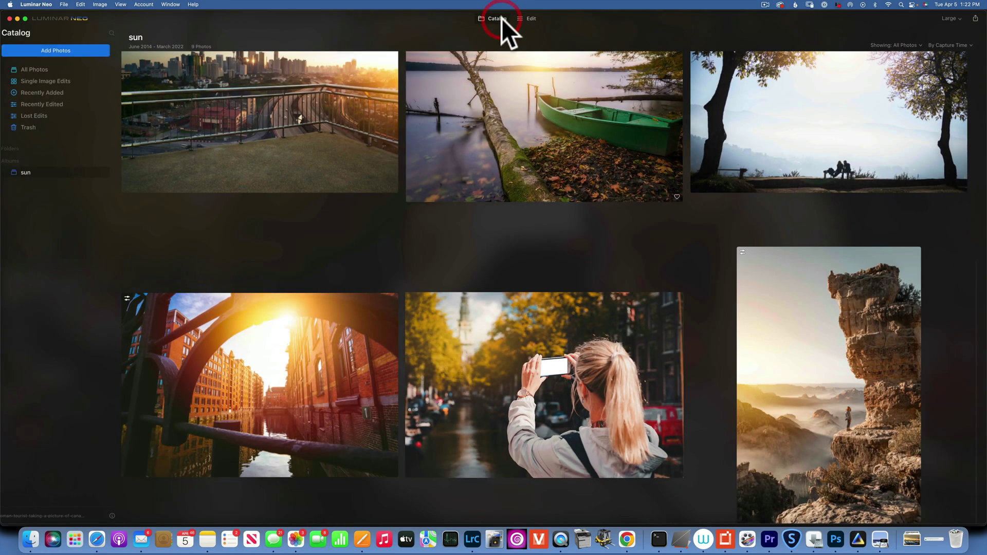